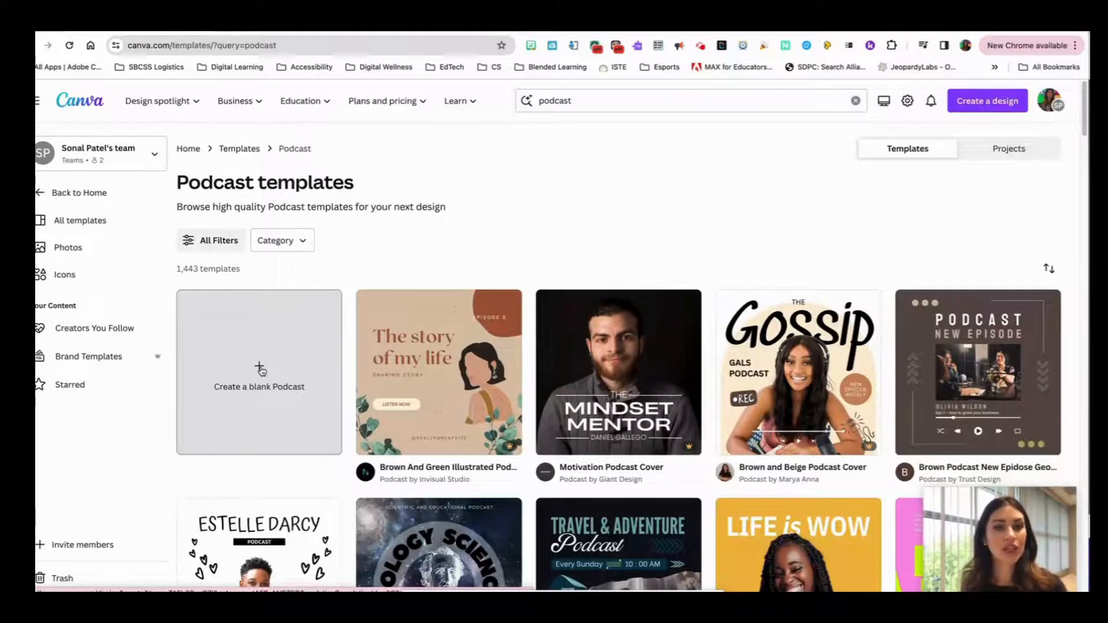
# Browse the podcast cover templates to find a suitable design
pyautogui.scroll(-3, 430, 369)
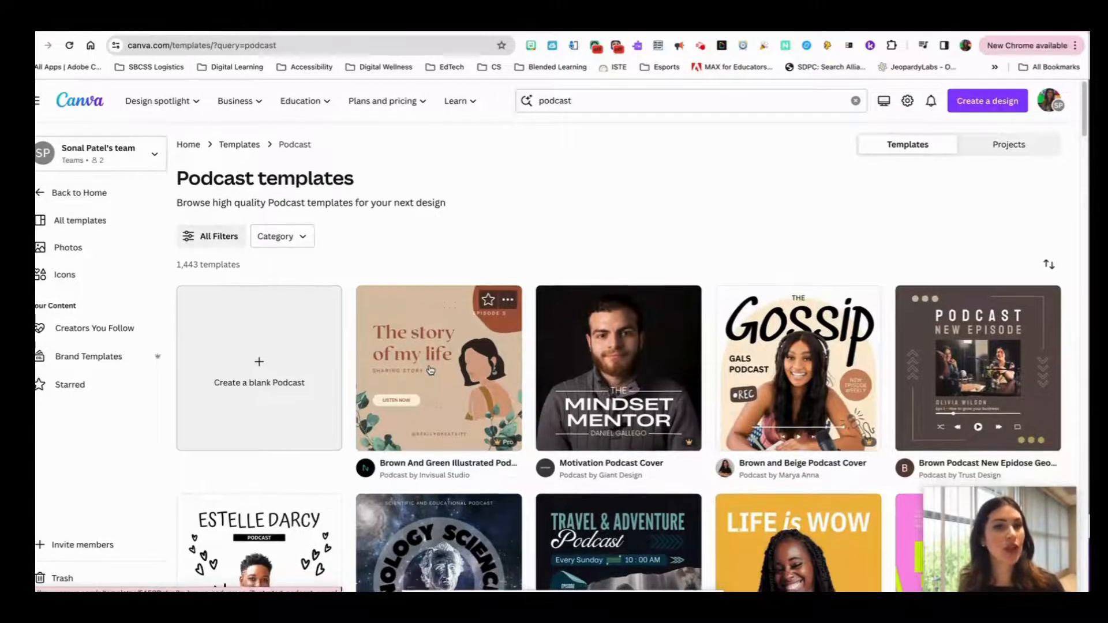
pyautogui.scroll(-3, 430, 369)
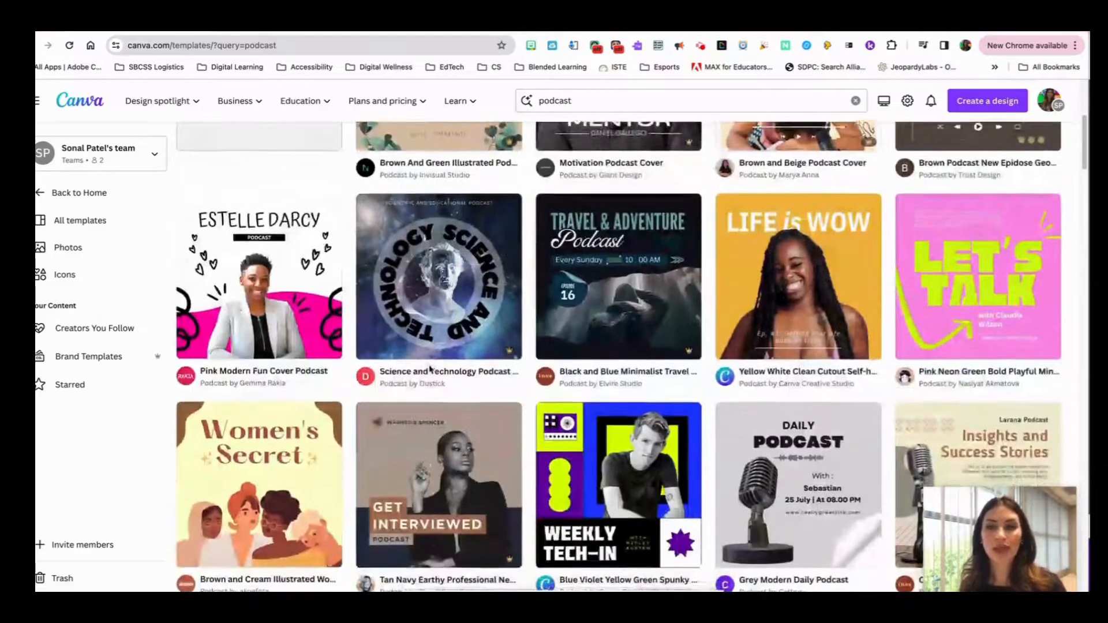
pyautogui.scroll(-5, 430, 369)
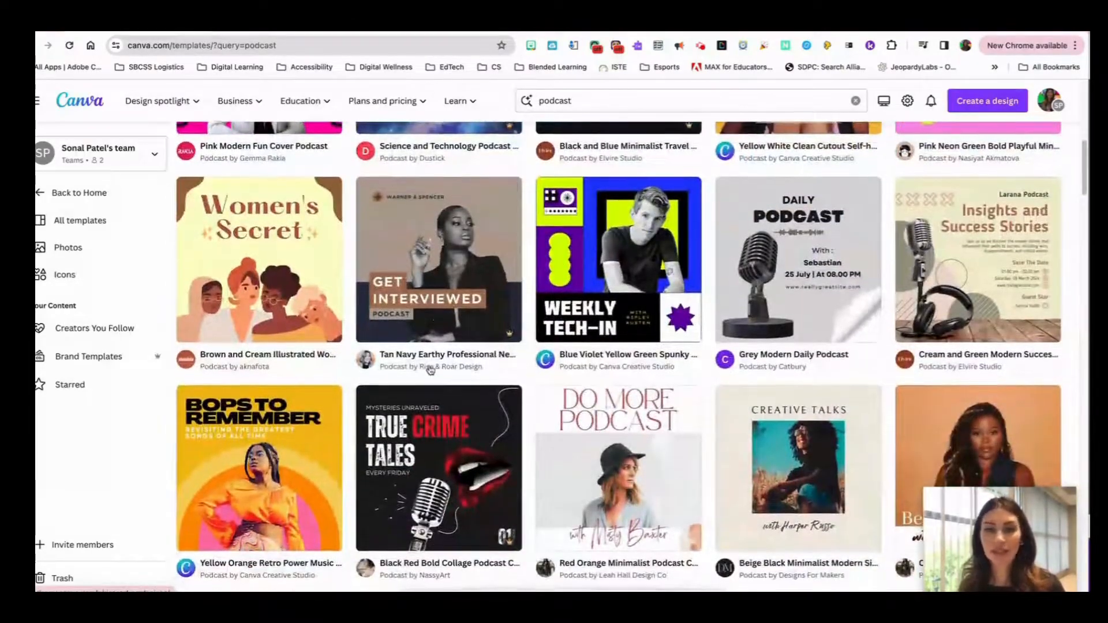
pyautogui.scroll(-2, 430, 369)
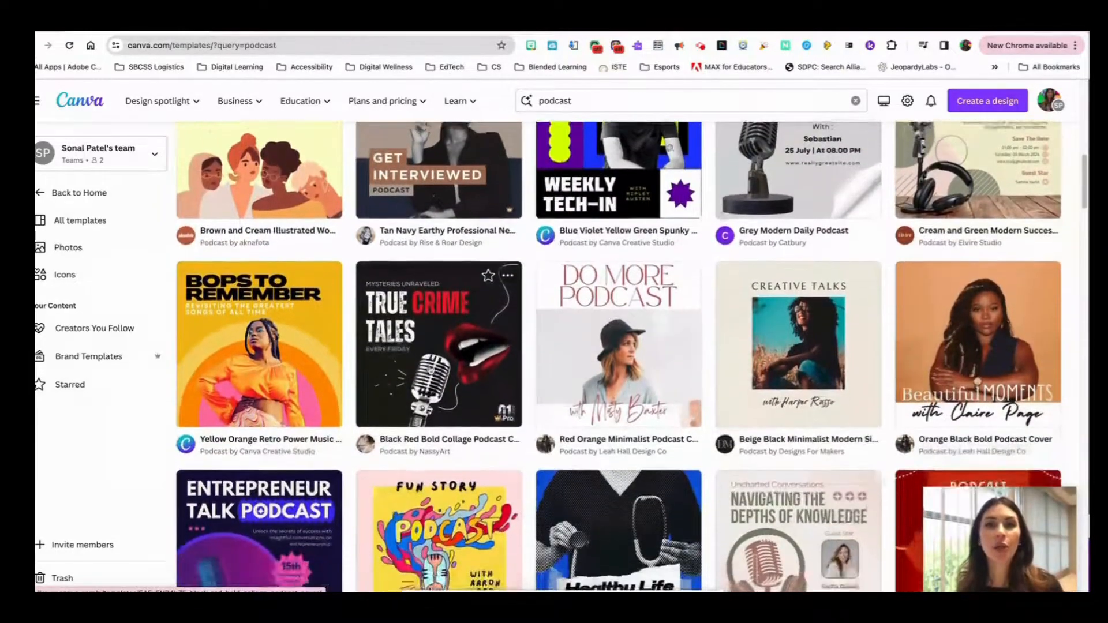
pyautogui.scroll(-3, 430, 370)
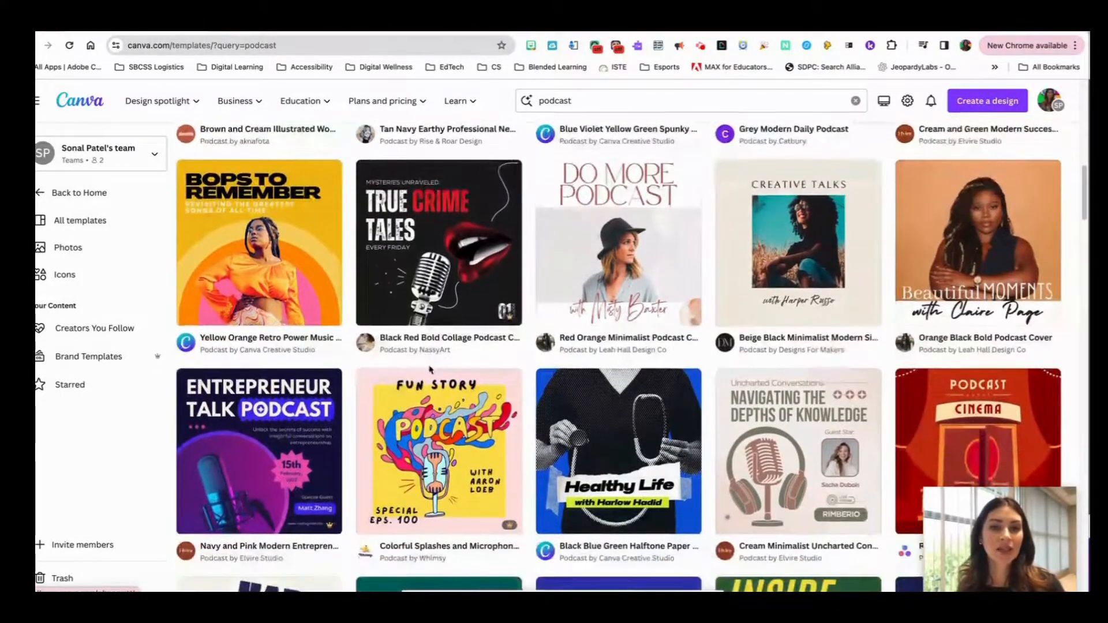
pyautogui.scroll(-3, 430, 369)
pyautogui.scroll(-4, 430, 370)
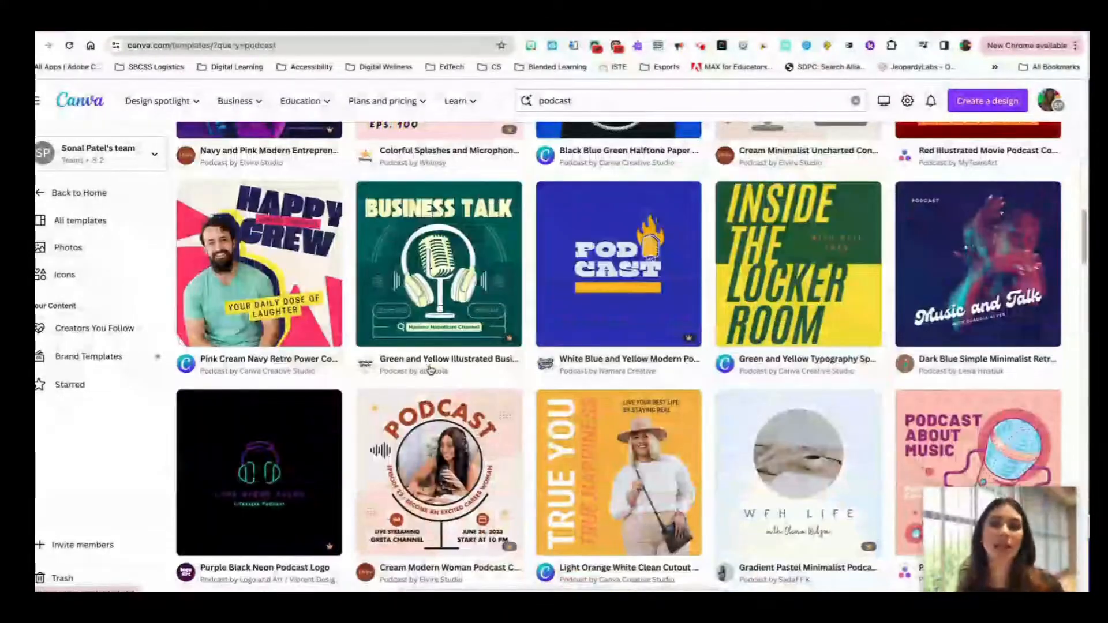
pyautogui.scroll(-2, 430, 369)
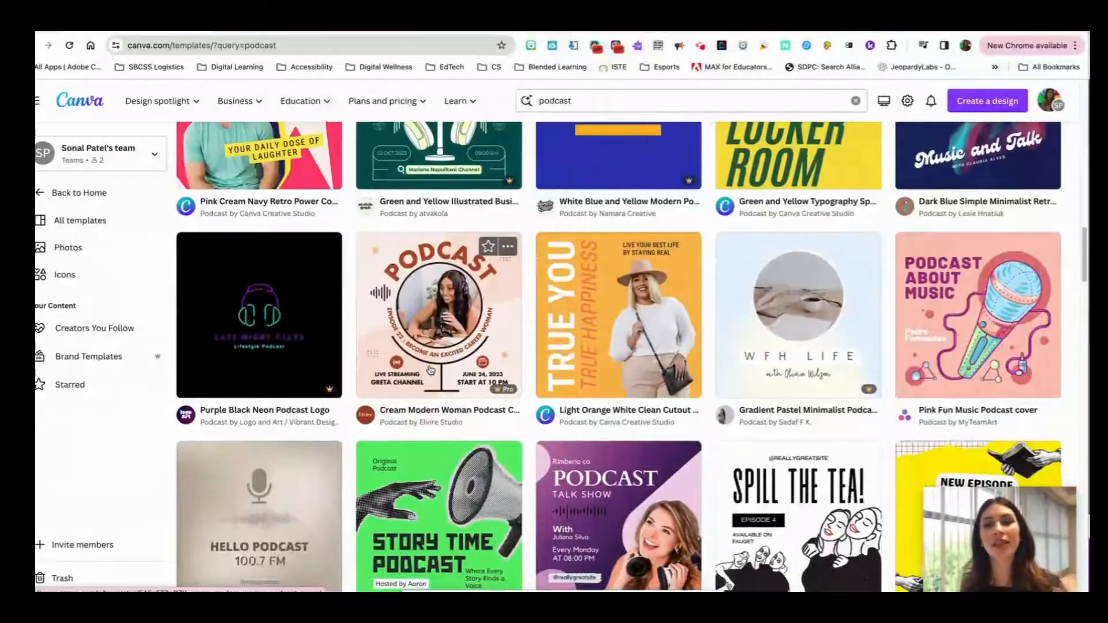
pyautogui.scroll(-7, 430, 370)
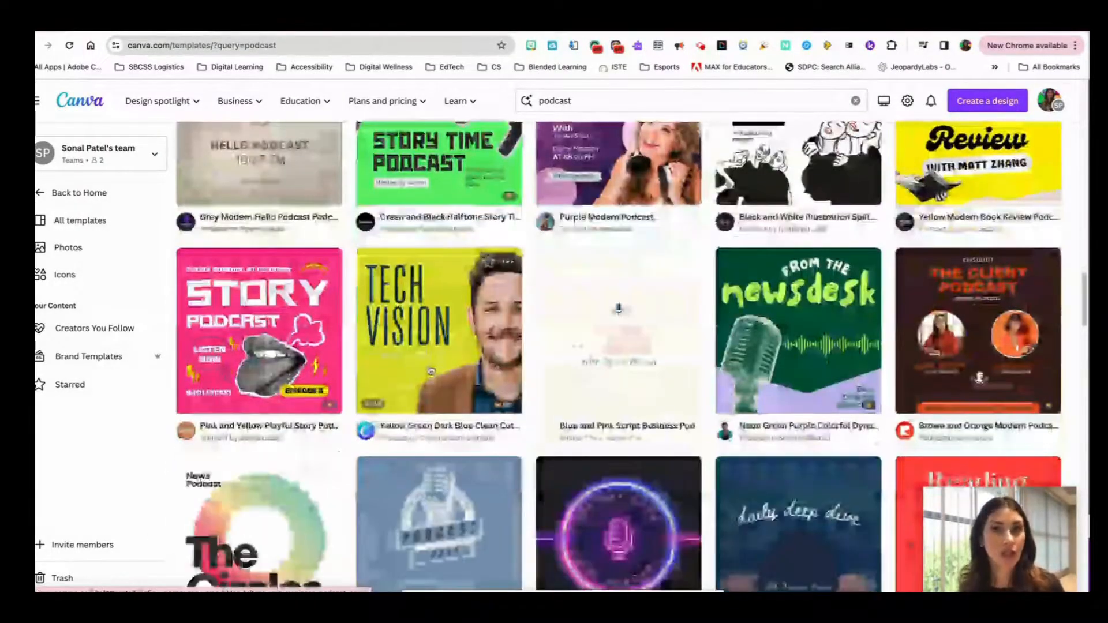
pyautogui.scroll(-1, 430, 370)
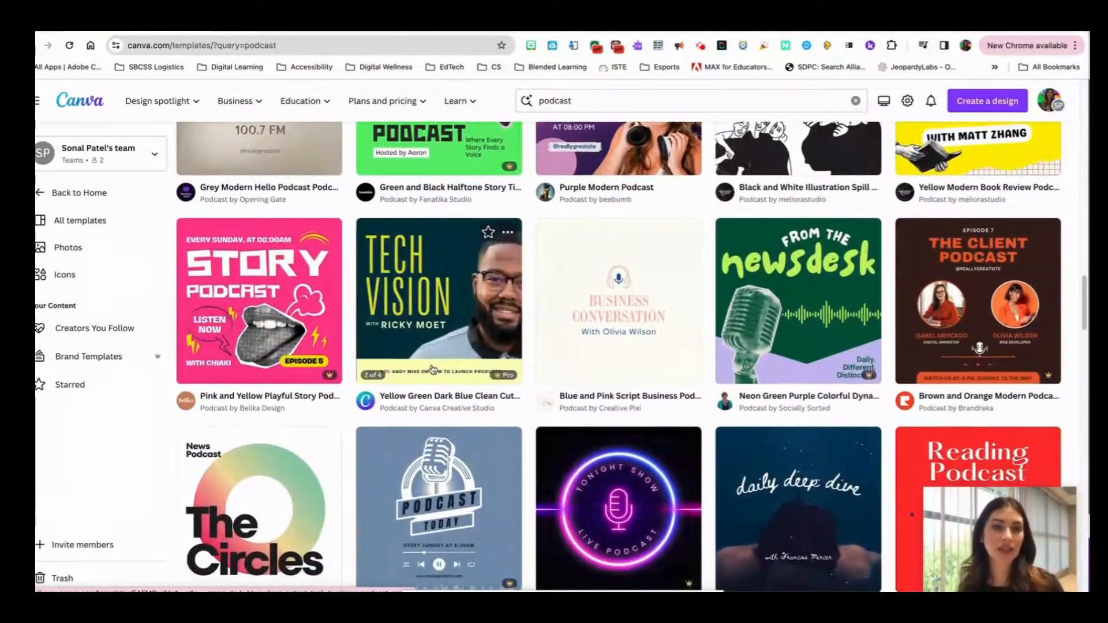
# Open the Colorful Retro Weekly Podcast Cover template, look over the similar designs, and start customizing it
pyautogui.click(451, 323)
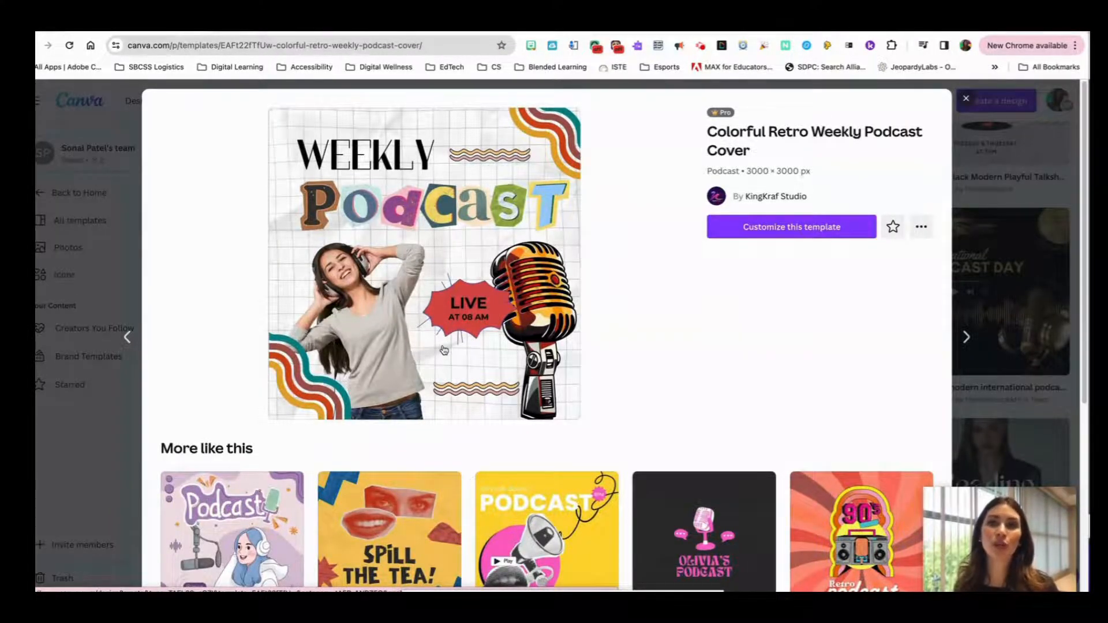
pyautogui.scroll(-3, 448, 375)
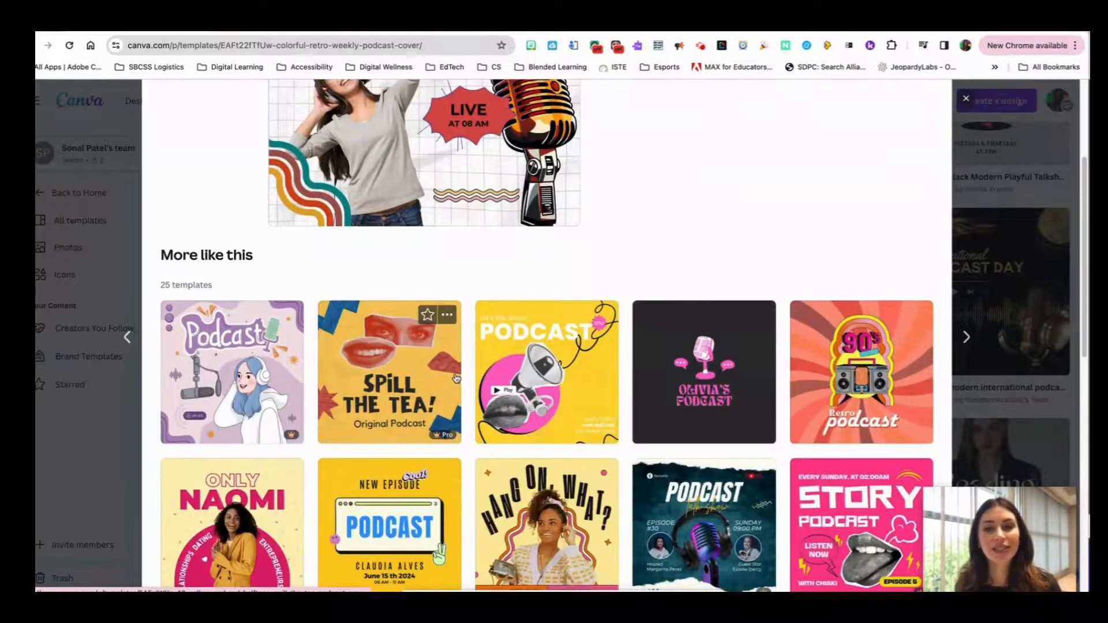
pyautogui.scroll(-1, 454, 386)
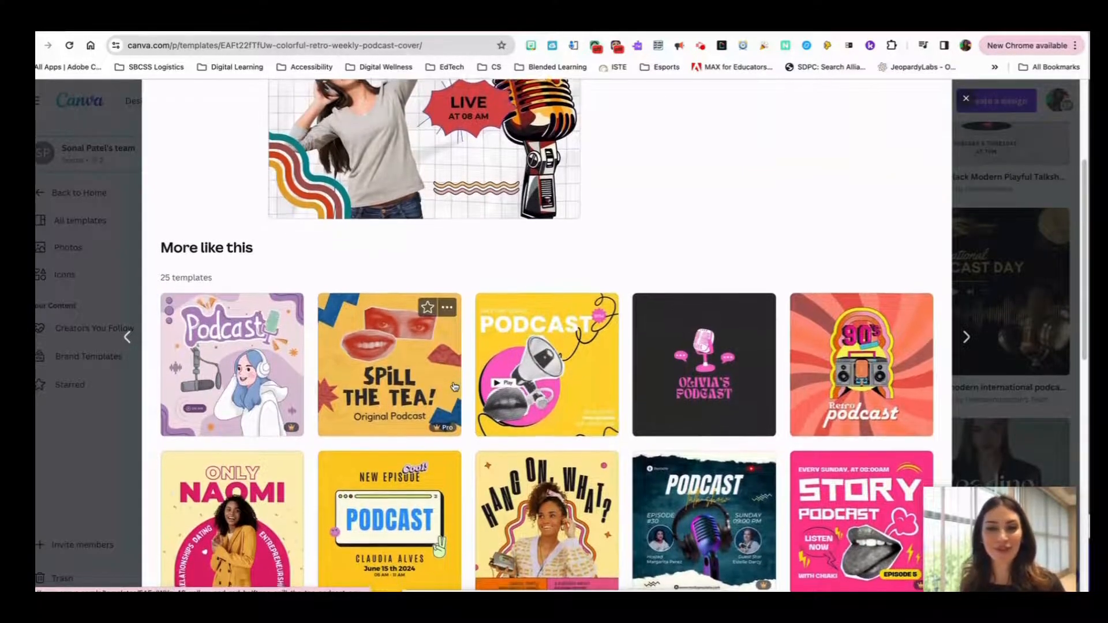
pyautogui.scroll(-5, 454, 387)
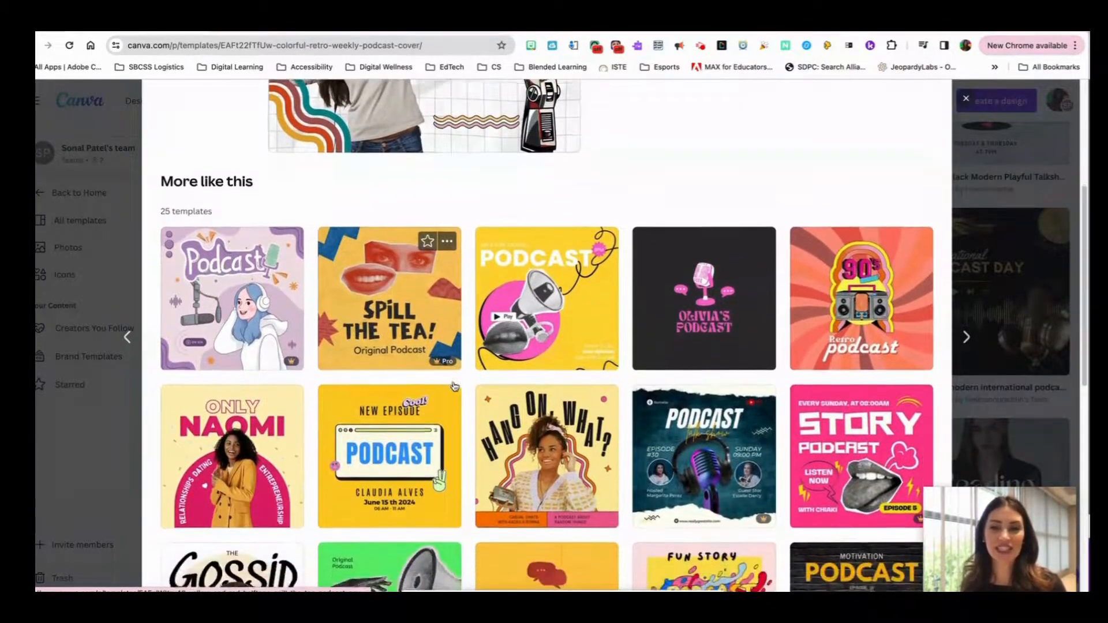
pyautogui.scroll(-4, 454, 386)
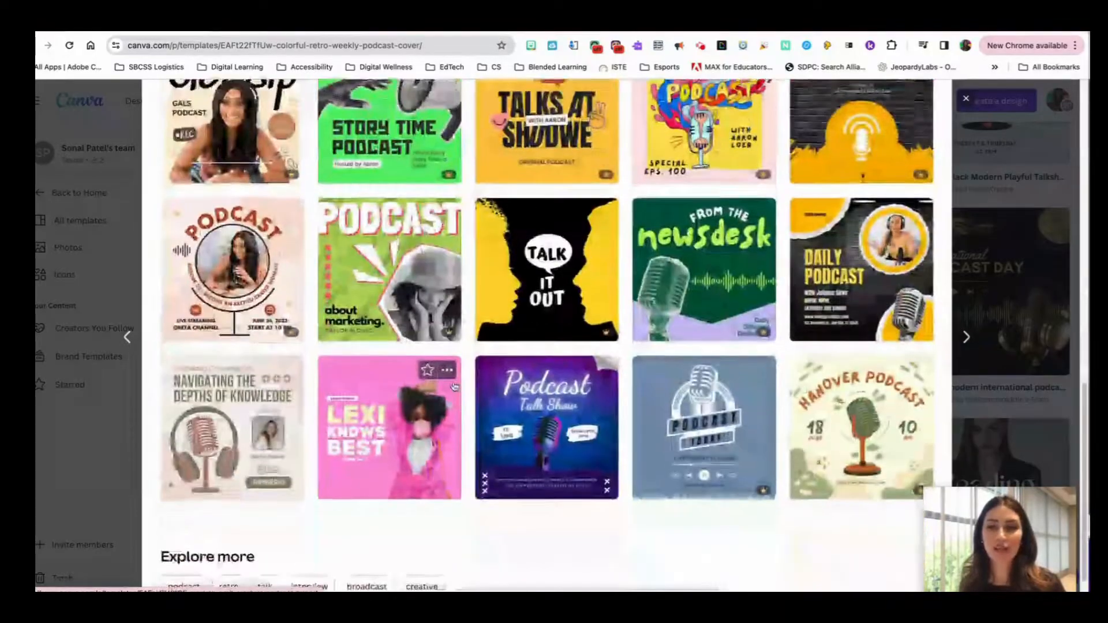
pyautogui.scroll(2, 455, 388)
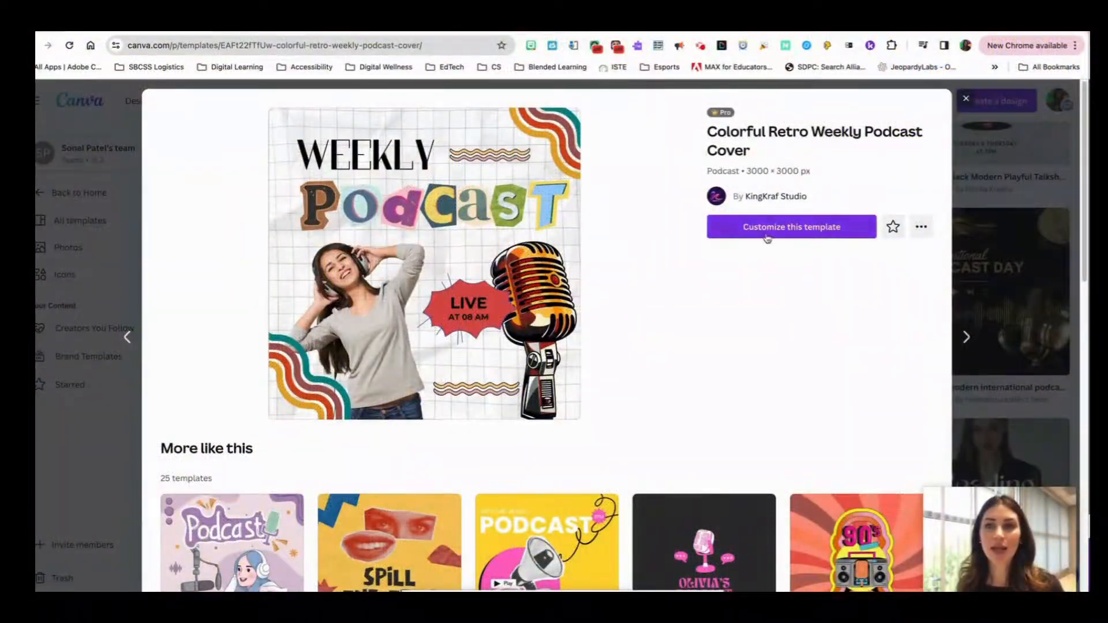
pyautogui.click(774, 231)
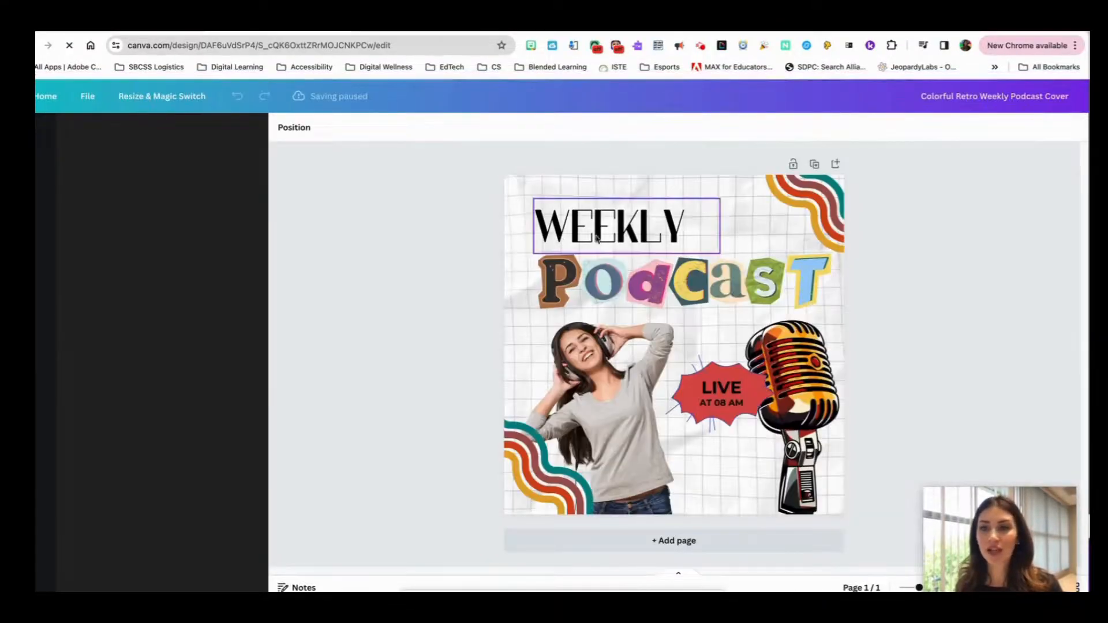
# Replace the WEEKLY heading with GENIUS HOUR and widen its text box so the heading fits on one line
pyautogui.click(630, 219)
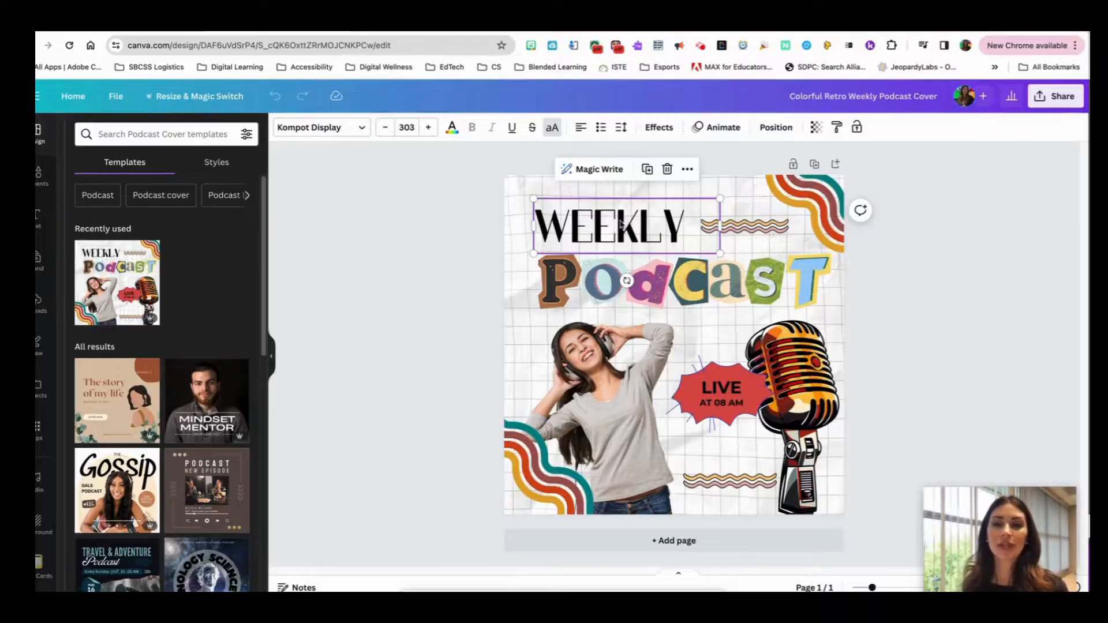
pyautogui.doubleClick(588, 208)
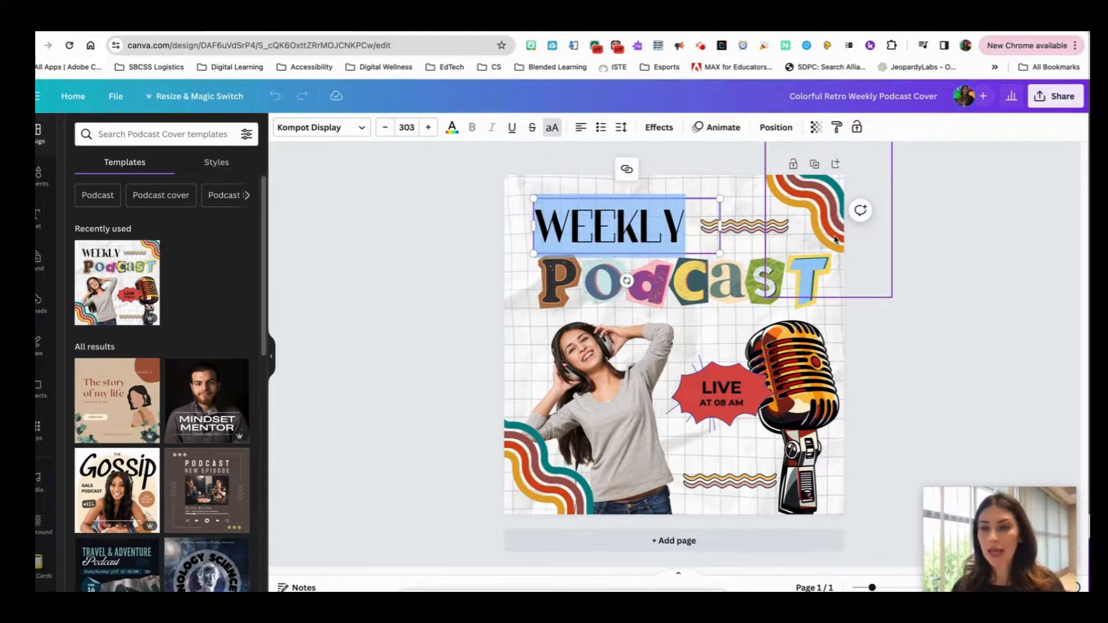
pyautogui.write('G')
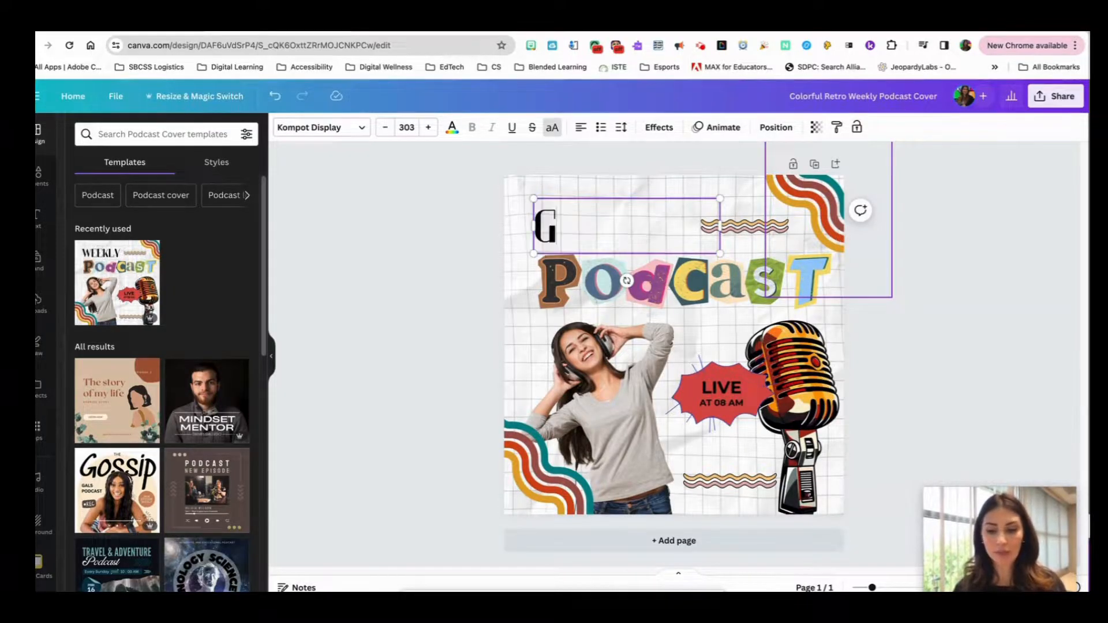
pyautogui.write('ENIUS HOUR')
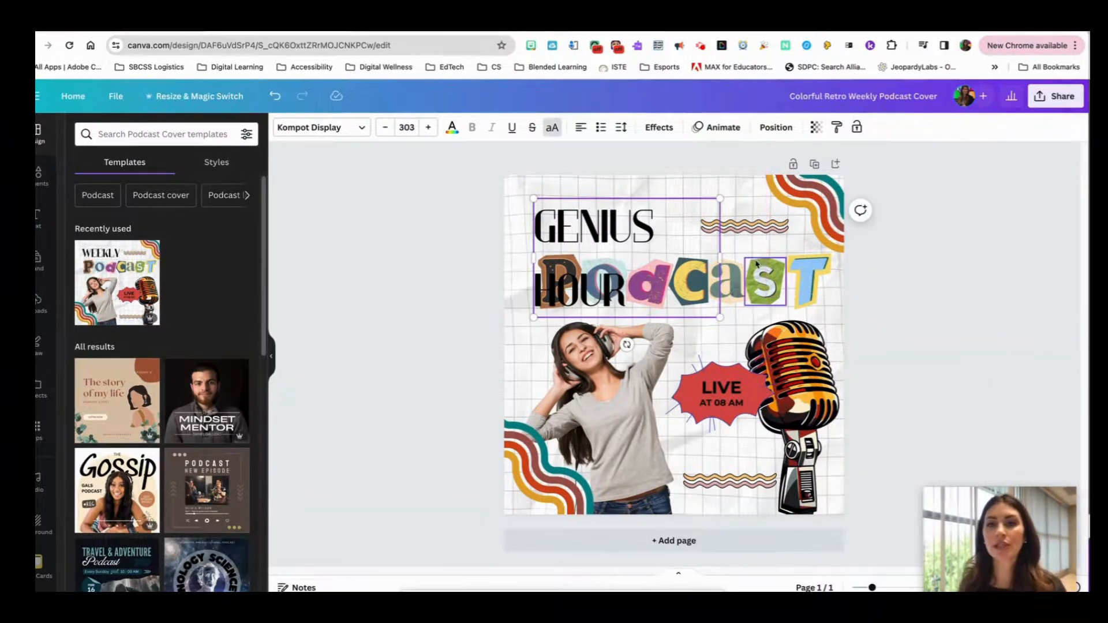
pyautogui.moveTo(720, 257); pyautogui.dragTo(786, 262)
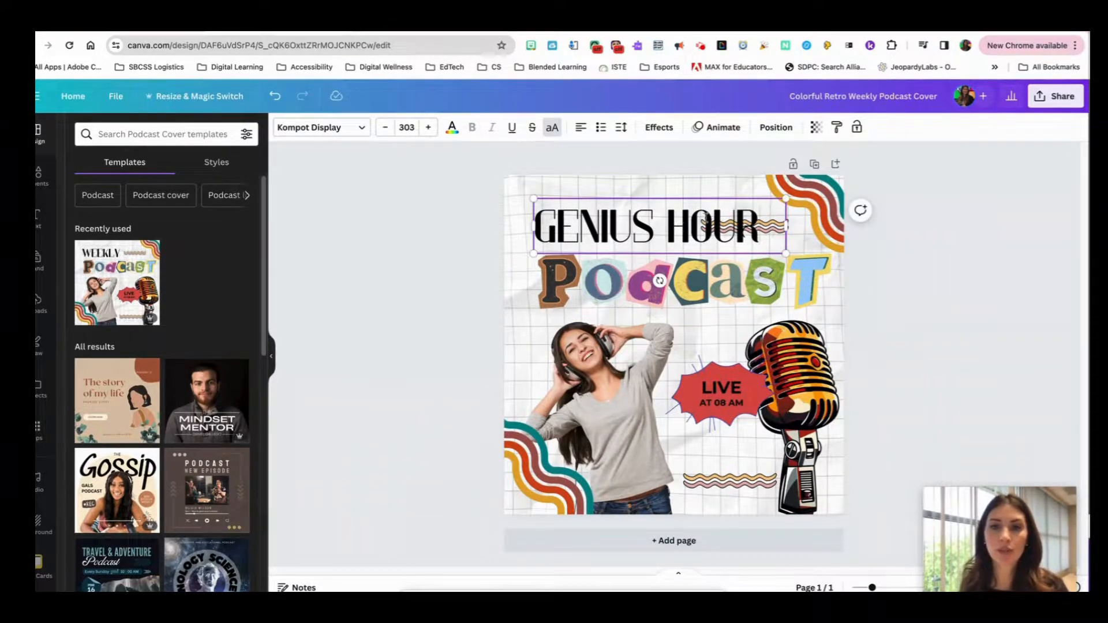
pyautogui.moveTo(786, 225); pyautogui.dragTo(766, 225)
# Move the small wavy lines from behind the heading to just beneath GENIUS HOUR and reposition the striped wave in the cover's upper-right corner
pyautogui.click(772, 226)
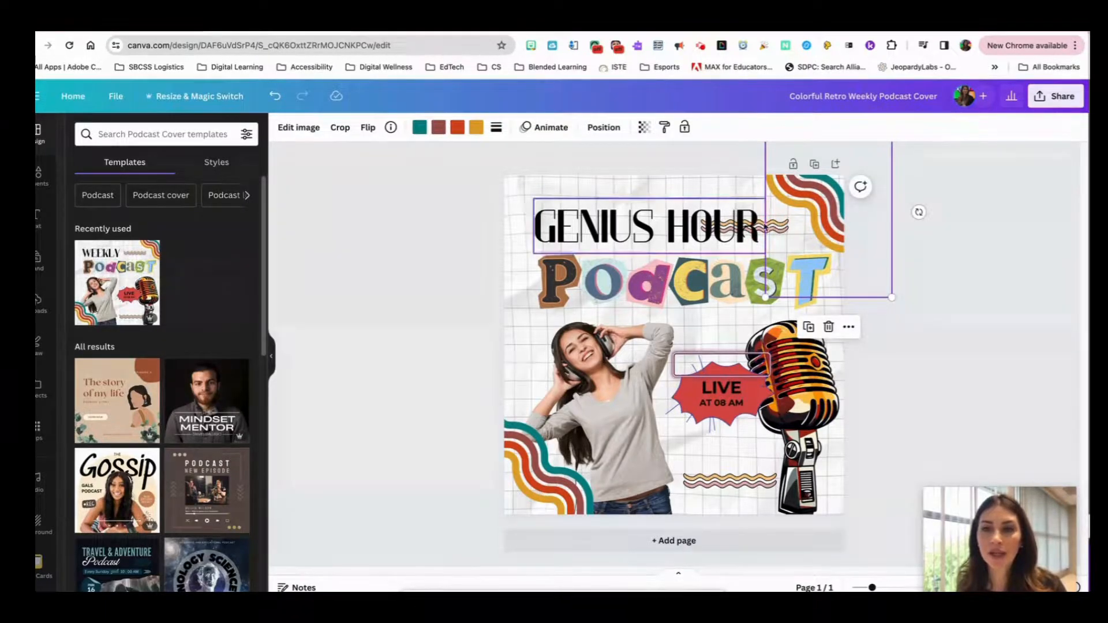
pyautogui.click(773, 229)
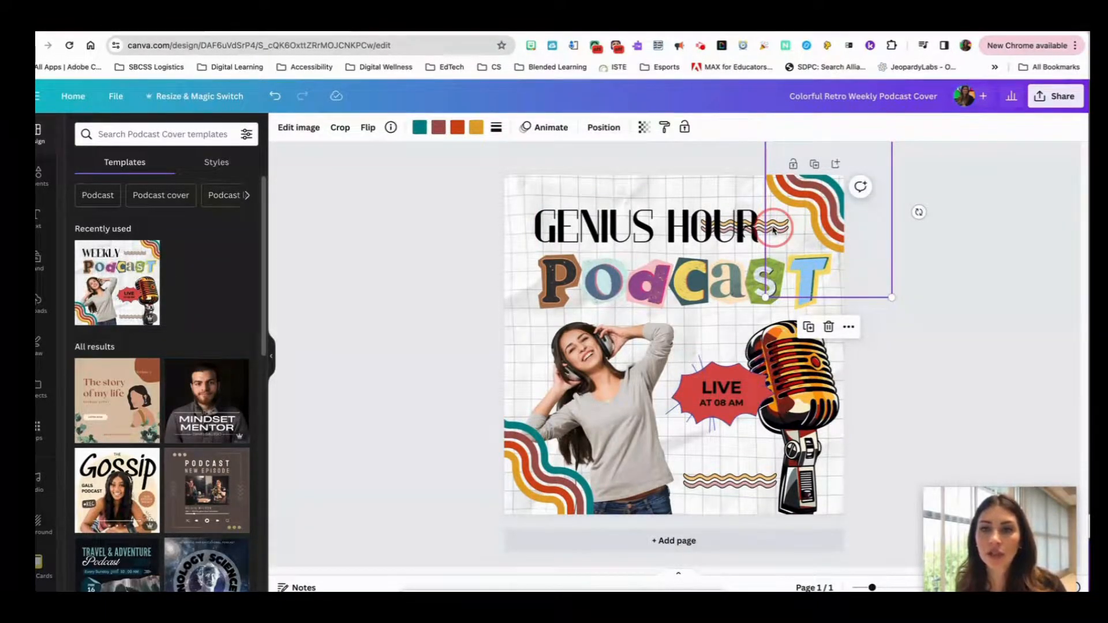
pyautogui.click(814, 202)
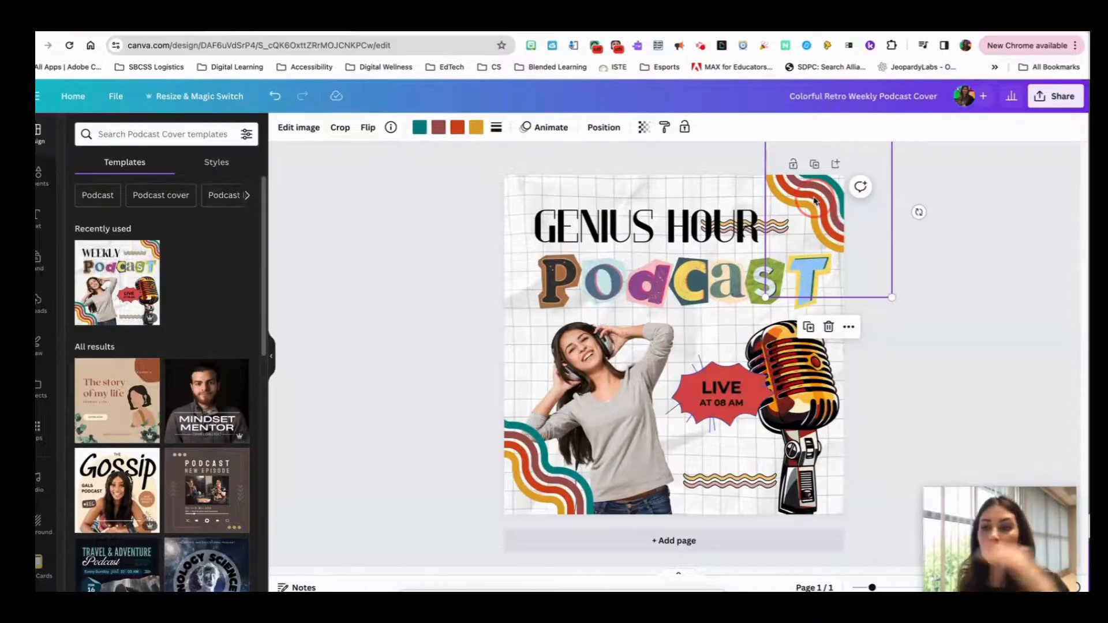
pyautogui.moveTo(814, 201); pyautogui.dragTo(828, 207)
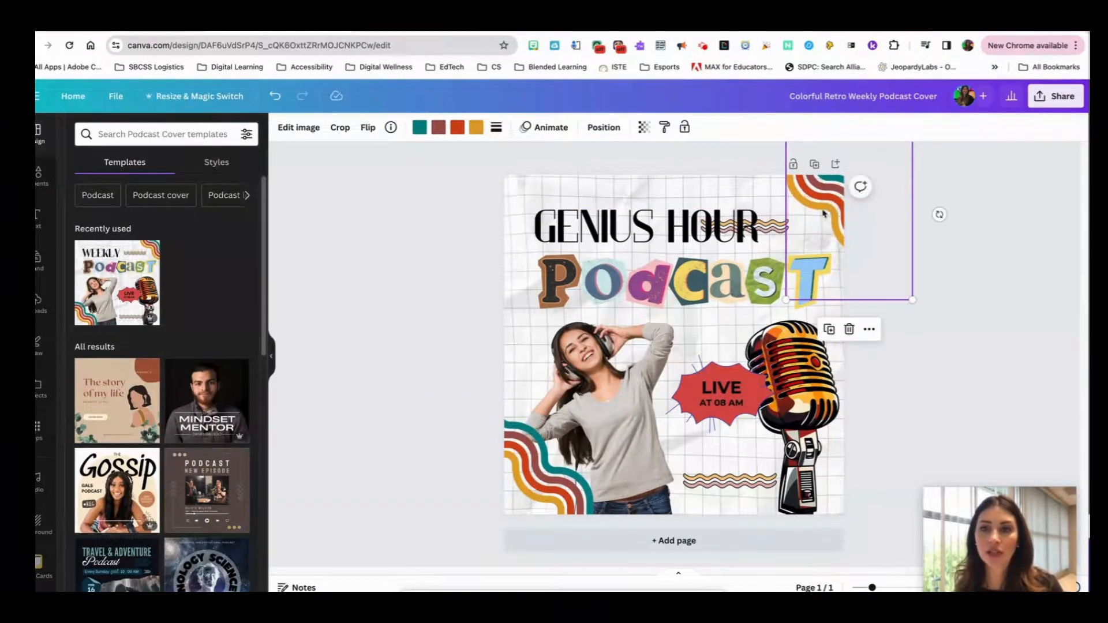
pyautogui.click(775, 232)
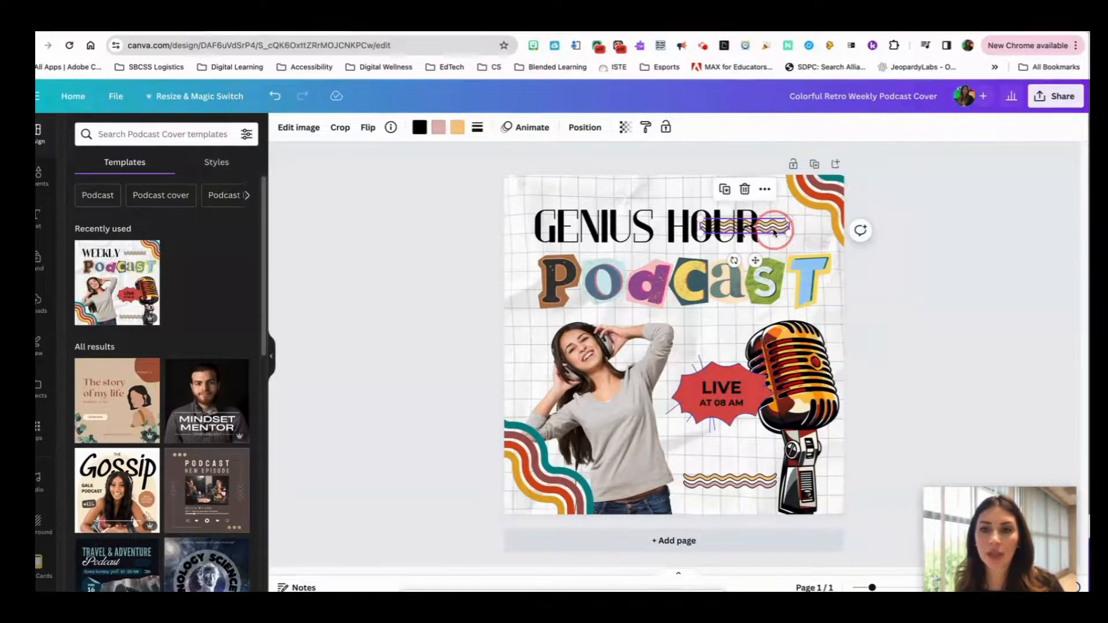
pyautogui.moveTo(775, 232); pyautogui.dragTo(678, 252)
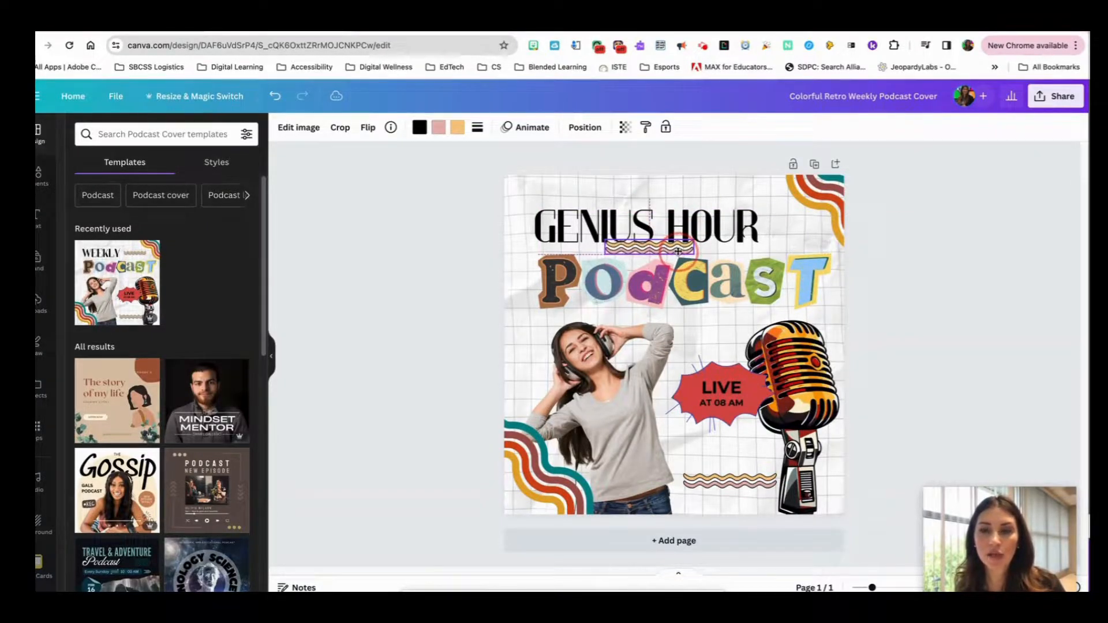
pyautogui.moveTo(837, 182); pyautogui.dragTo(823, 195)
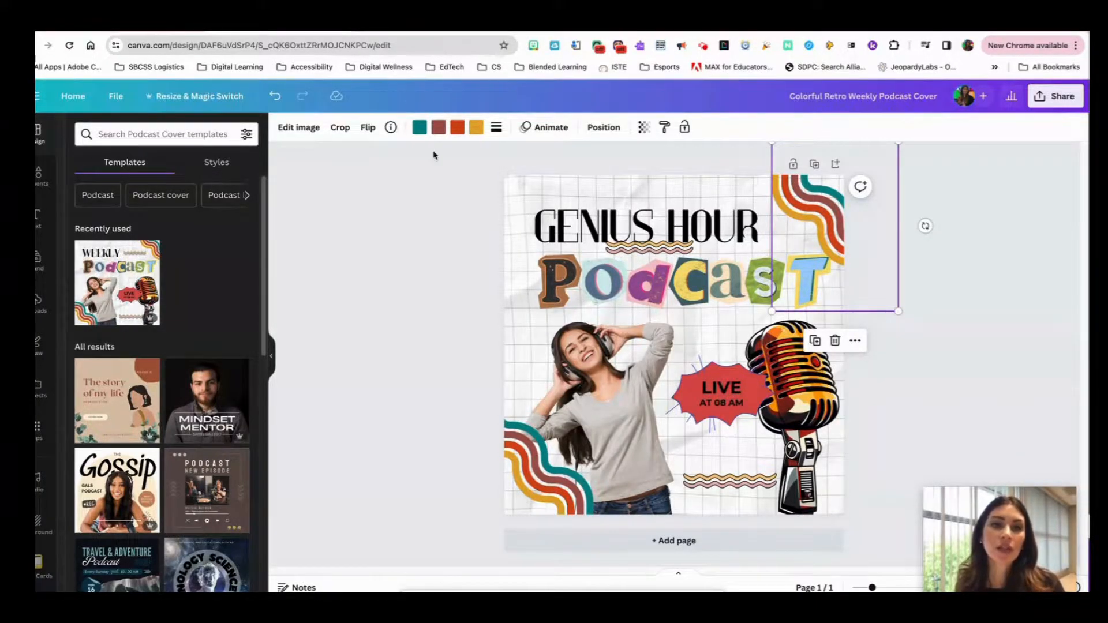
# Recolor the teal stripe of both corner wave graphics to the brown document color #72492d
pyautogui.click(420, 128)
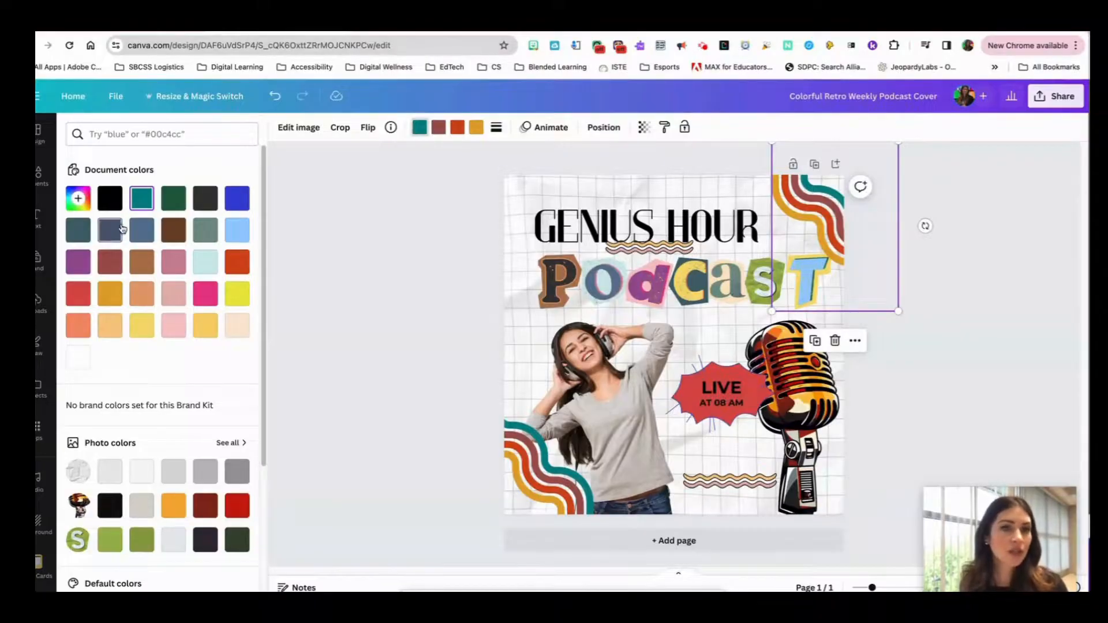
pyautogui.click(178, 236)
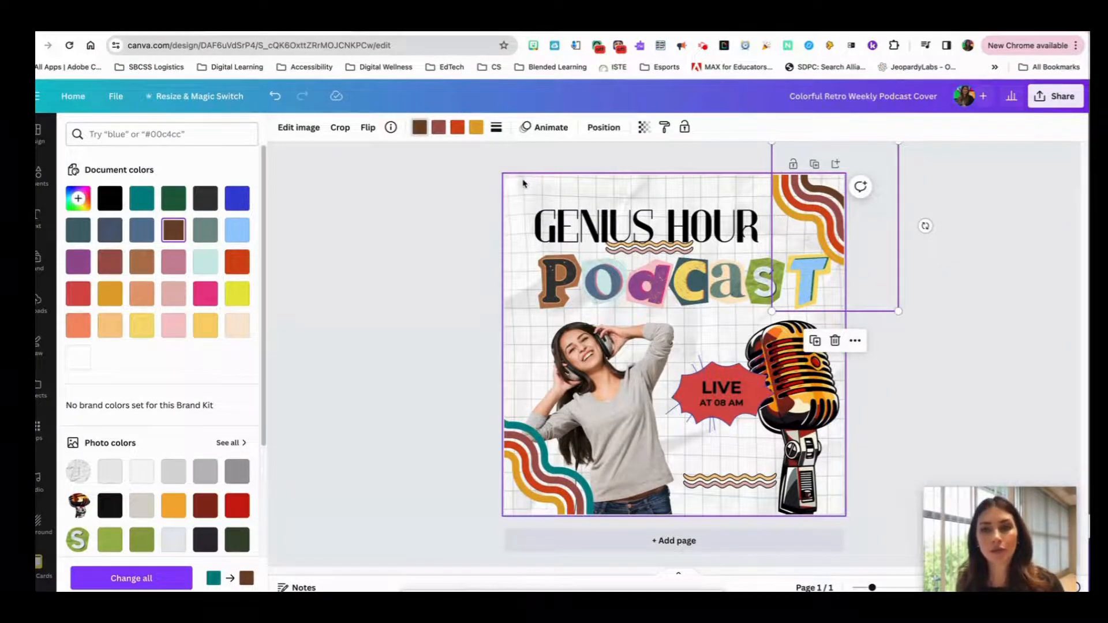
pyautogui.click(530, 428)
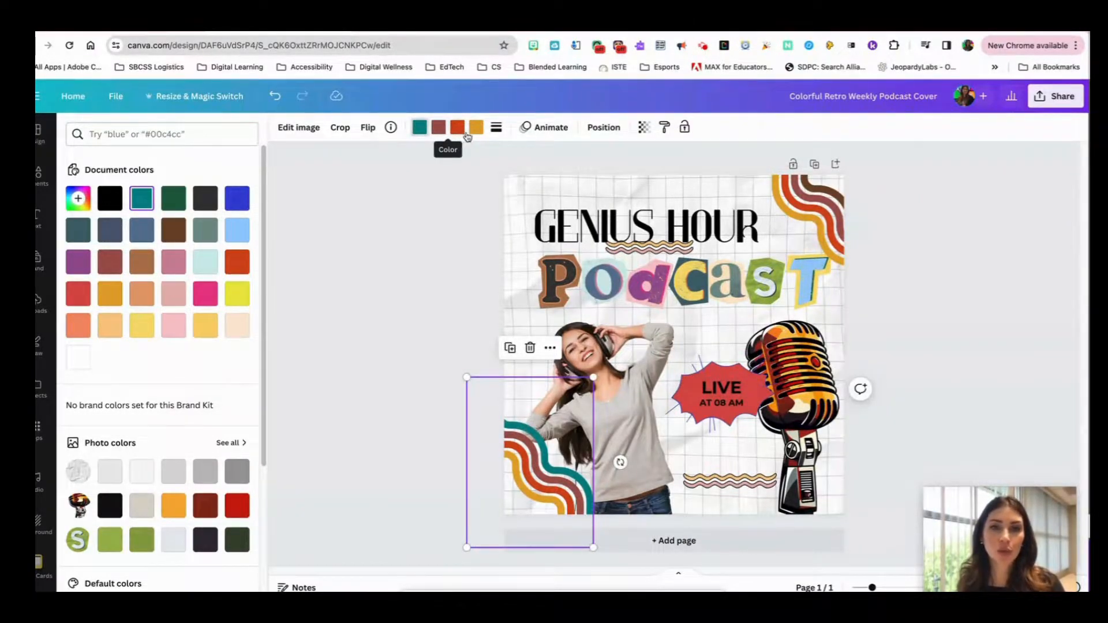
pyautogui.click(418, 128)
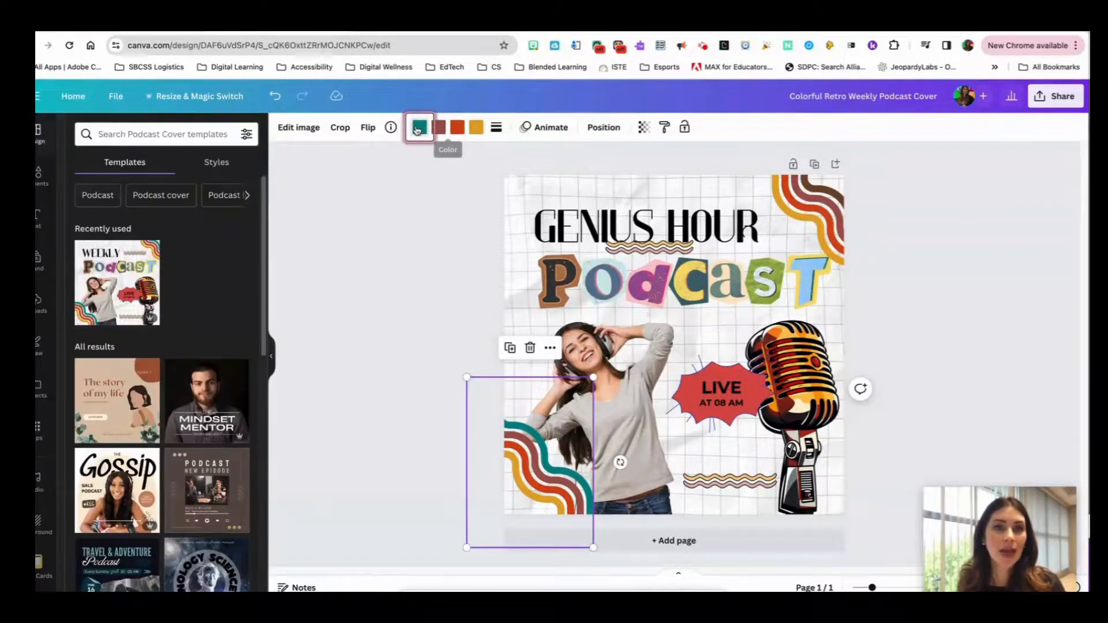
pyautogui.click(418, 127)
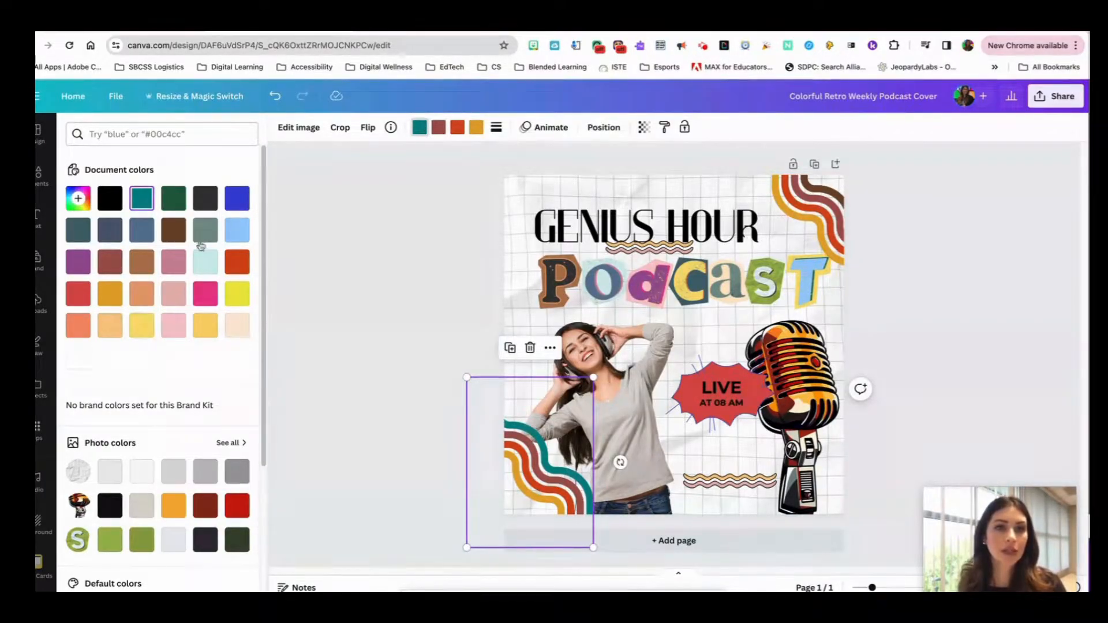
pyautogui.click(174, 232)
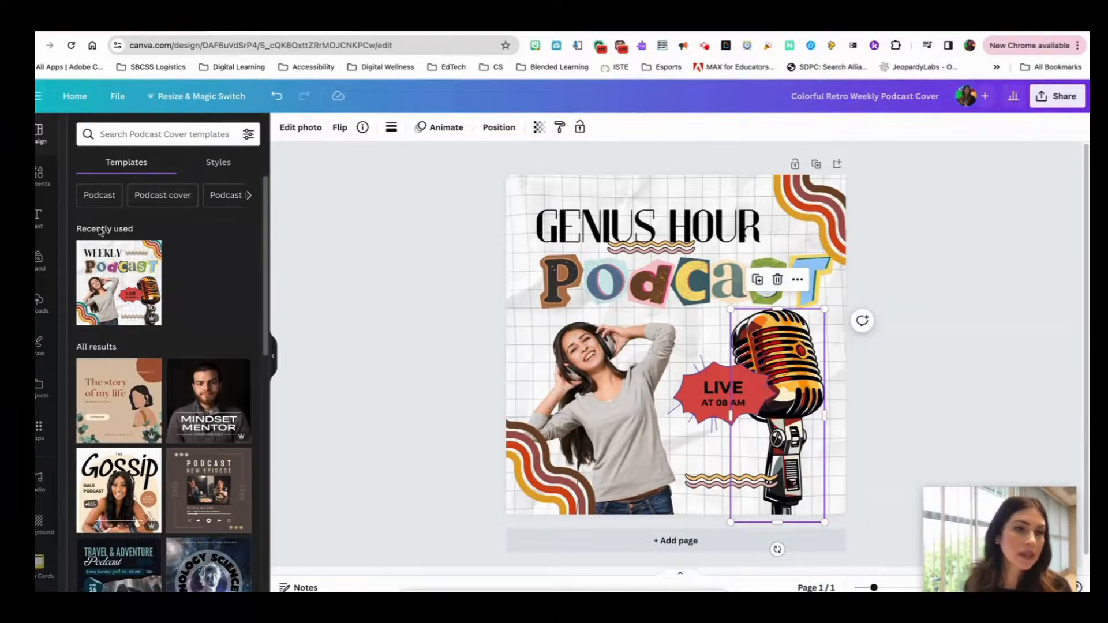
# Search the elements library for podcast graphics and add the yellow PODCAST microphone graphic to the cover
pyautogui.click(39, 176)
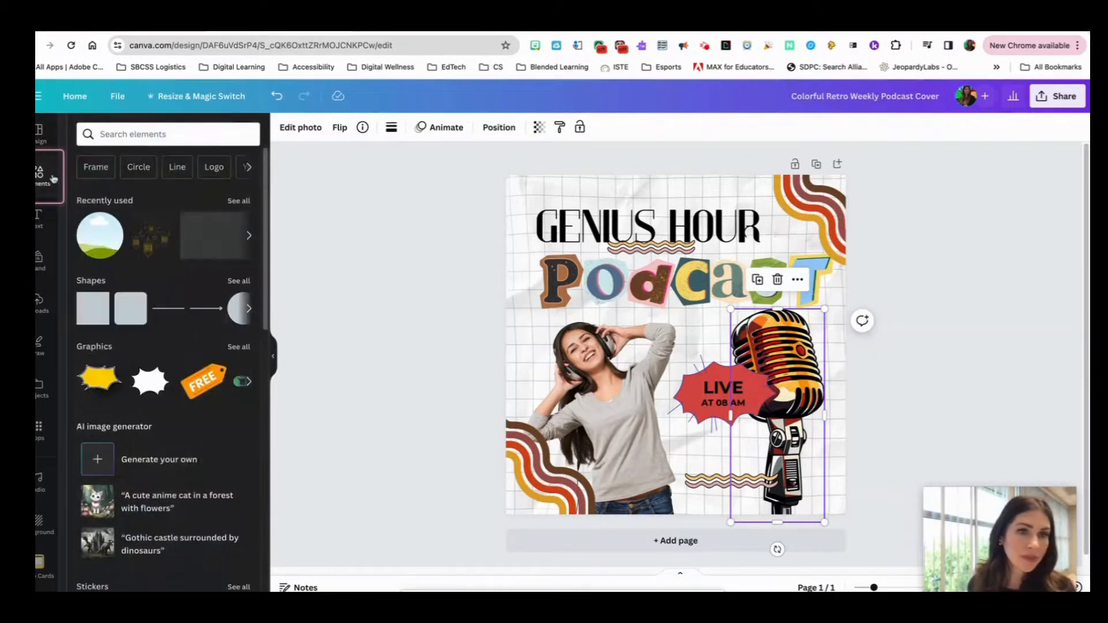
pyautogui.click(243, 137)
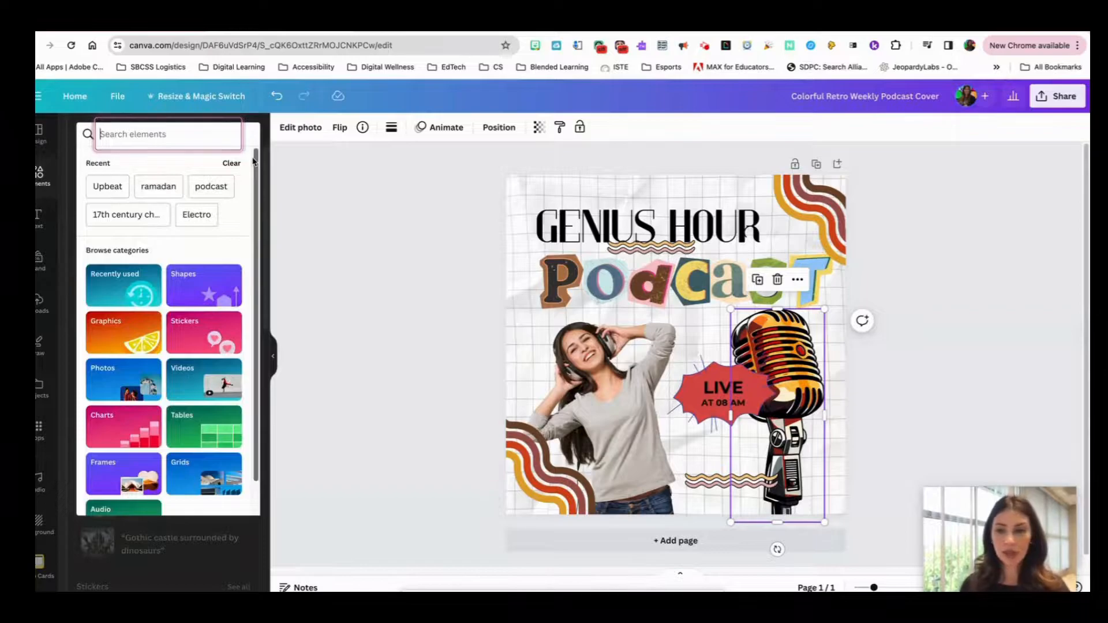
pyautogui.write('podcast')
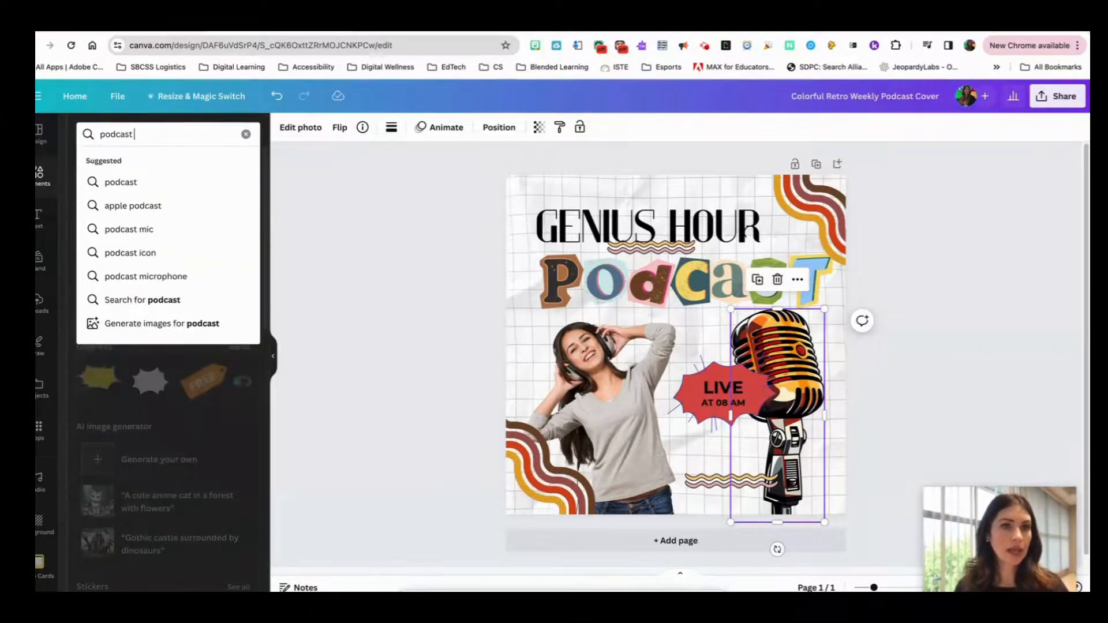
pyautogui.write(' microphone')
pyautogui.press('Return')
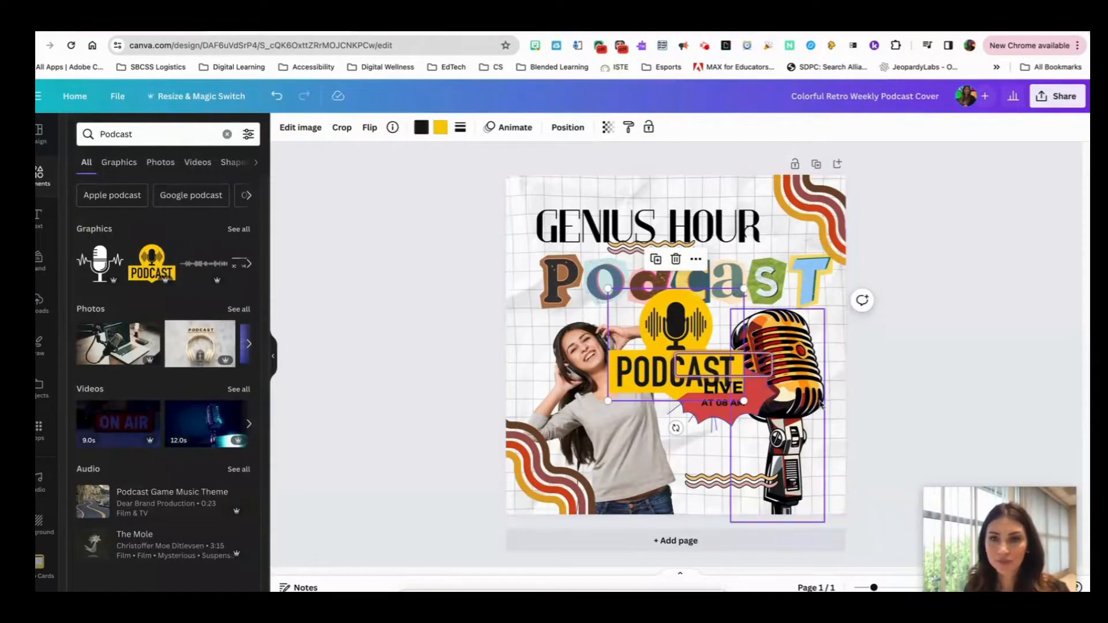
# Delete the retro microphone, then move the yellow PODCAST graphic to the cover's lower-right corner and enlarge it
pyautogui.press('Delete')
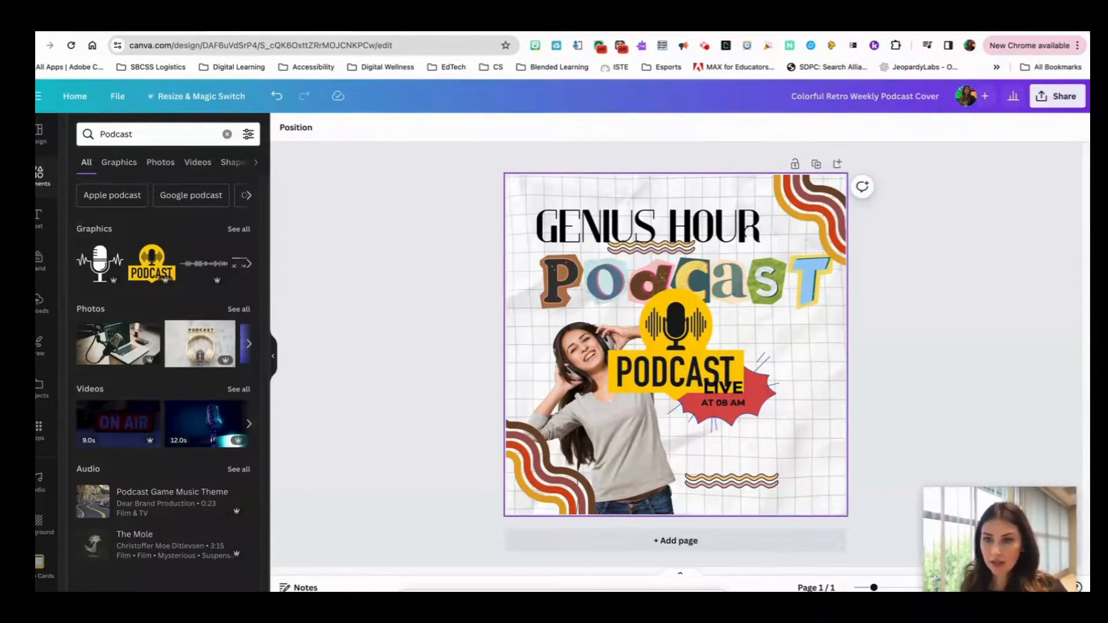
pyautogui.moveTo(673, 313); pyautogui.dragTo(764, 426)
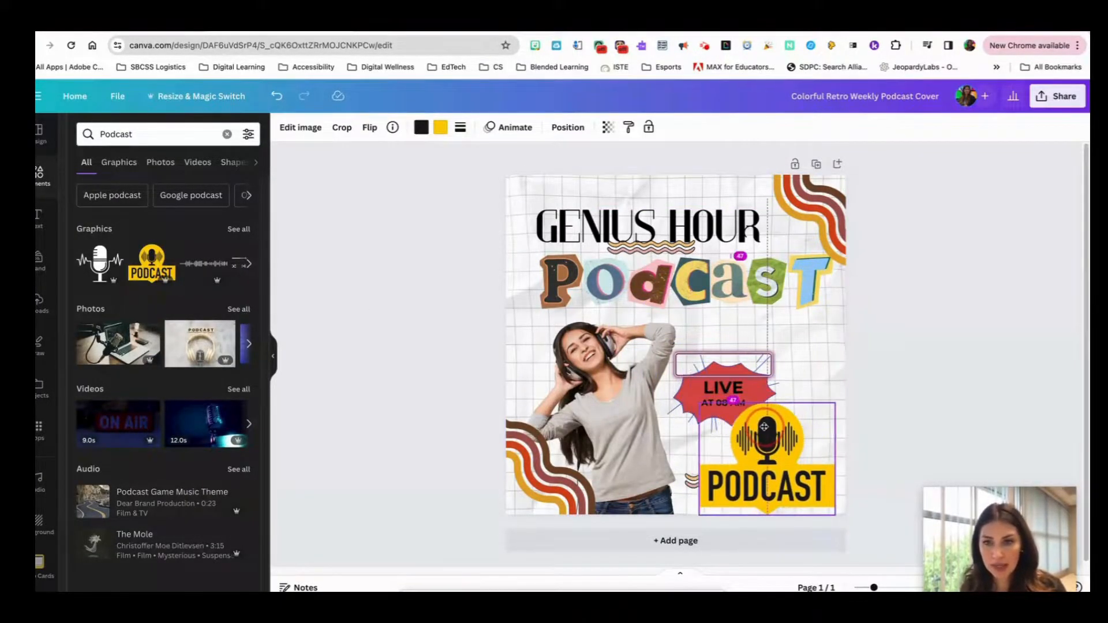
pyautogui.moveTo(701, 406); pyautogui.dragTo(664, 371)
# Move the red burst with its LIVE and AT 08 AM texts up and left, clear of the yellow PODCAST graphic
pyautogui.click(713, 386)
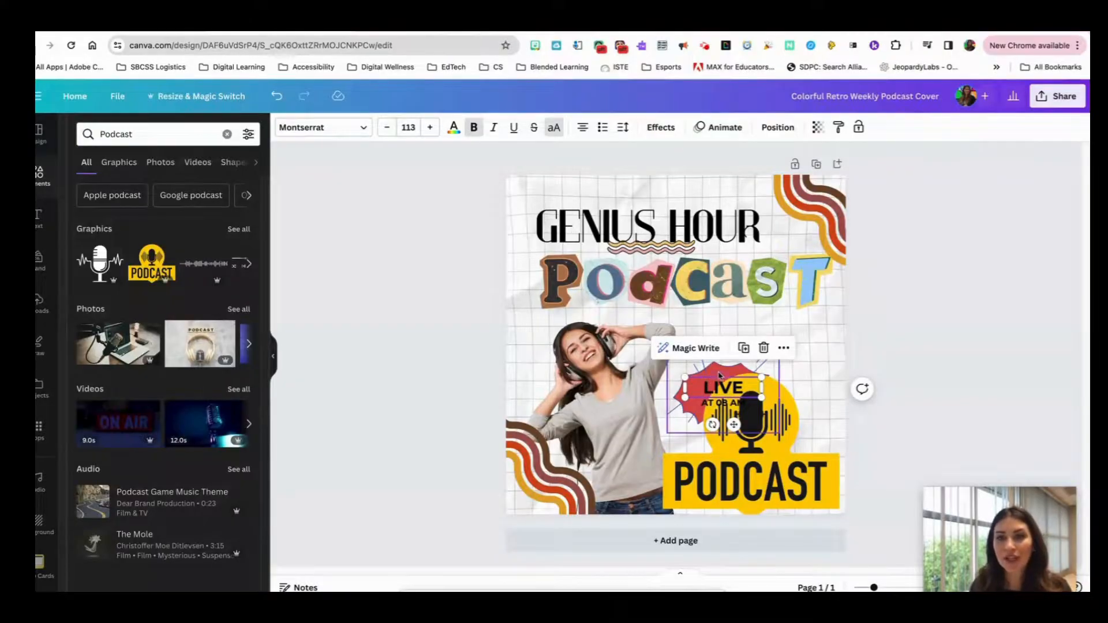
pyautogui.click(715, 370)
pyautogui.moveTo(724, 335); pyautogui.dragTo(688, 321)
pyautogui.moveTo(711, 395); pyautogui.dragTo(678, 342)
pyautogui.click(700, 407)
pyautogui.moveTo(701, 406); pyautogui.dragTo(675, 364)
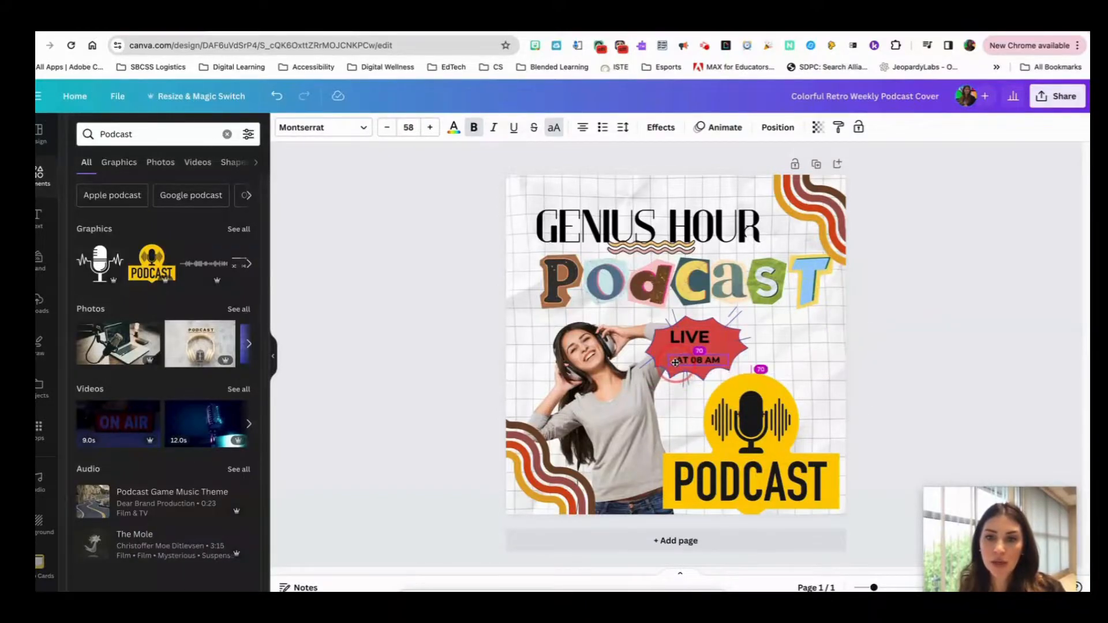
# Delete the photo of the woman and shift the PODCAST graphic slightly right to the cover's edge
pyautogui.click(608, 390)
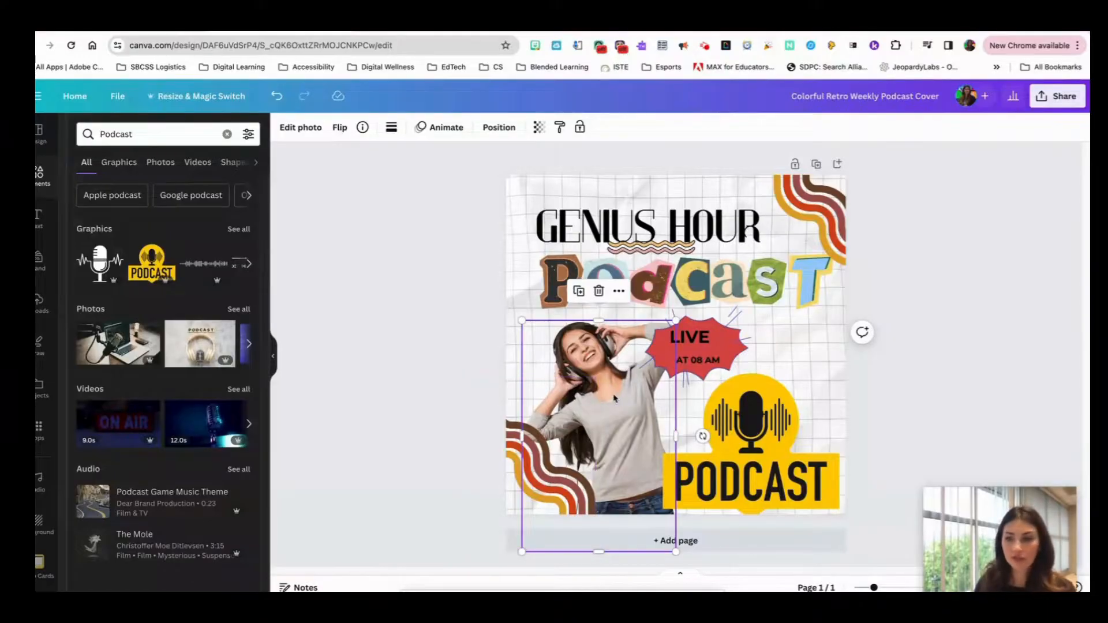
pyautogui.press('Delete')
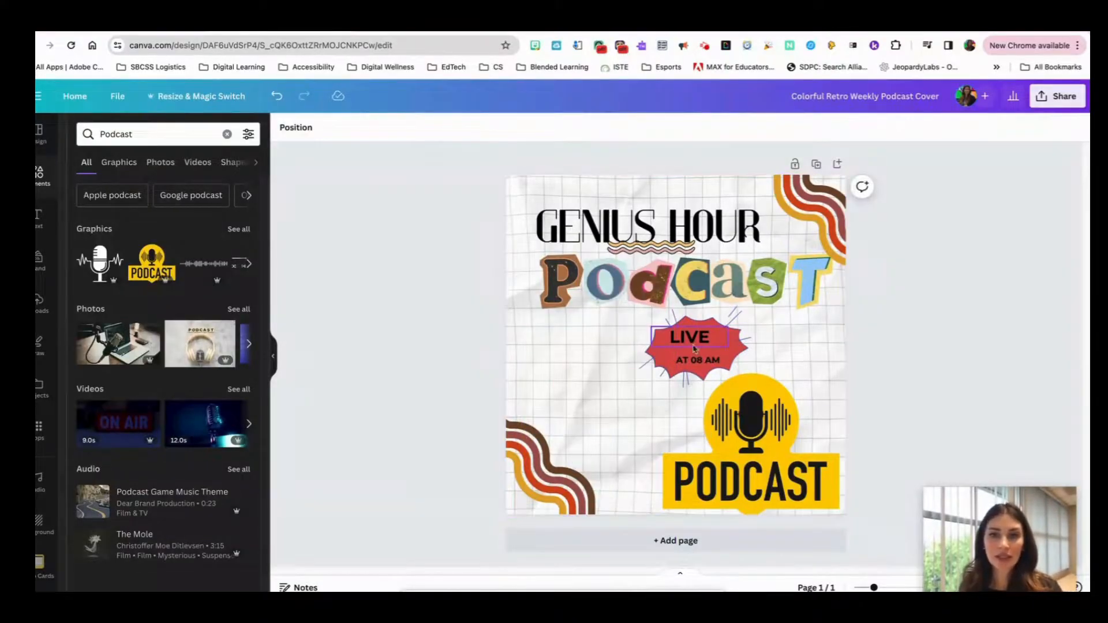
pyautogui.moveTo(753, 403); pyautogui.dragTo(758, 403)
# Move the red burst and its LIVE and AT 08 AM texts to the empty left side of the cover
pyautogui.click(686, 327)
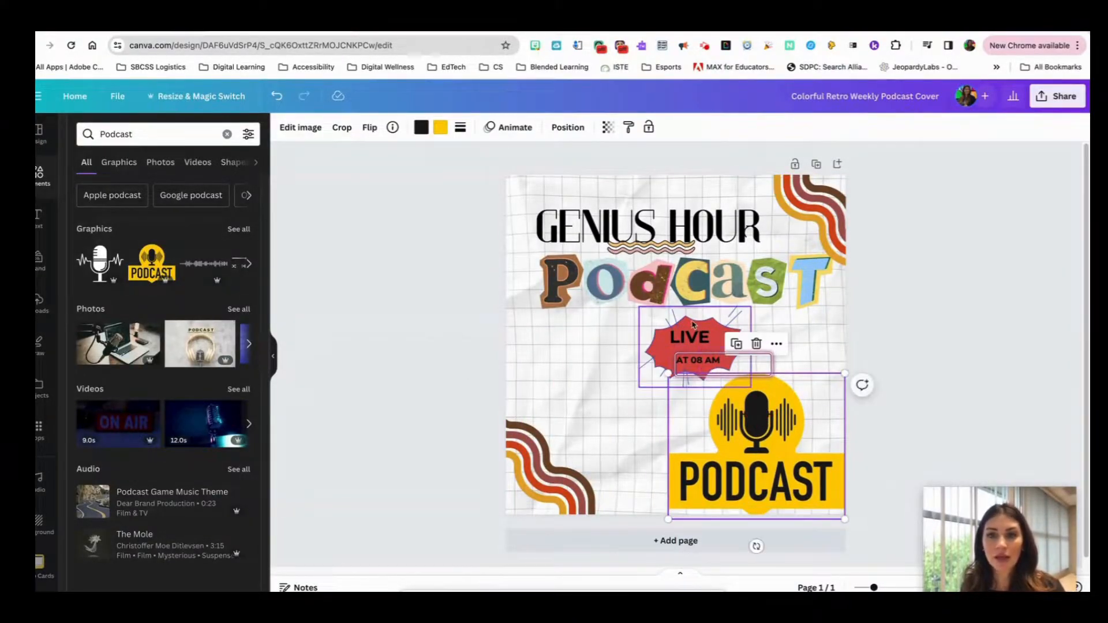
pyautogui.moveTo(686, 327); pyautogui.dragTo(576, 357)
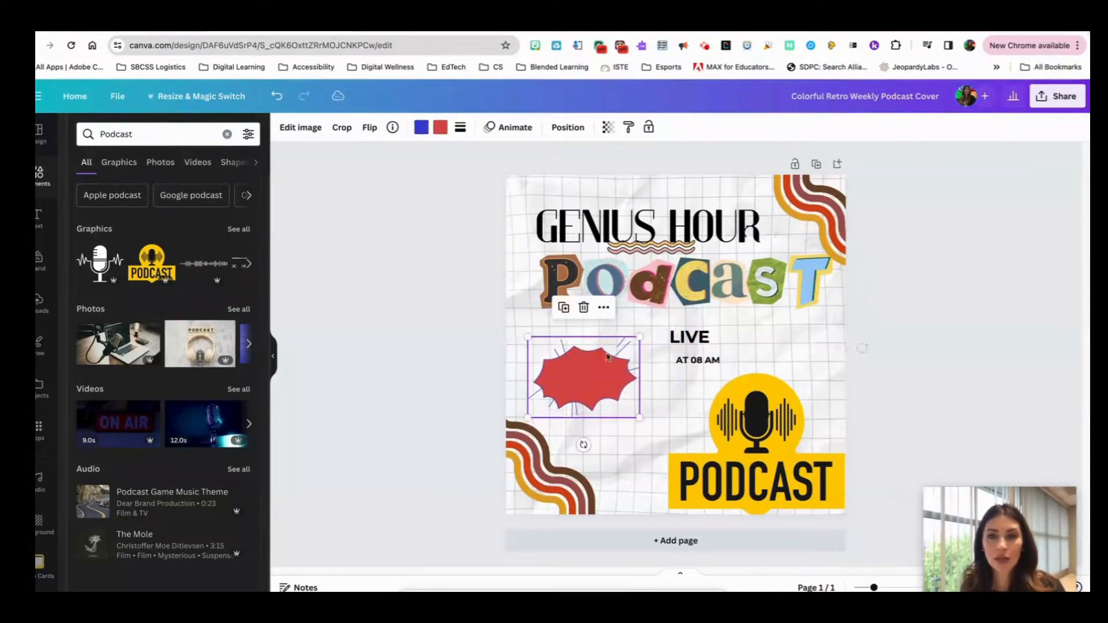
pyautogui.moveTo(690, 337); pyautogui.dragTo(572, 363)
pyautogui.click(678, 359)
pyautogui.moveTo(678, 360); pyautogui.dragTo(566, 383)
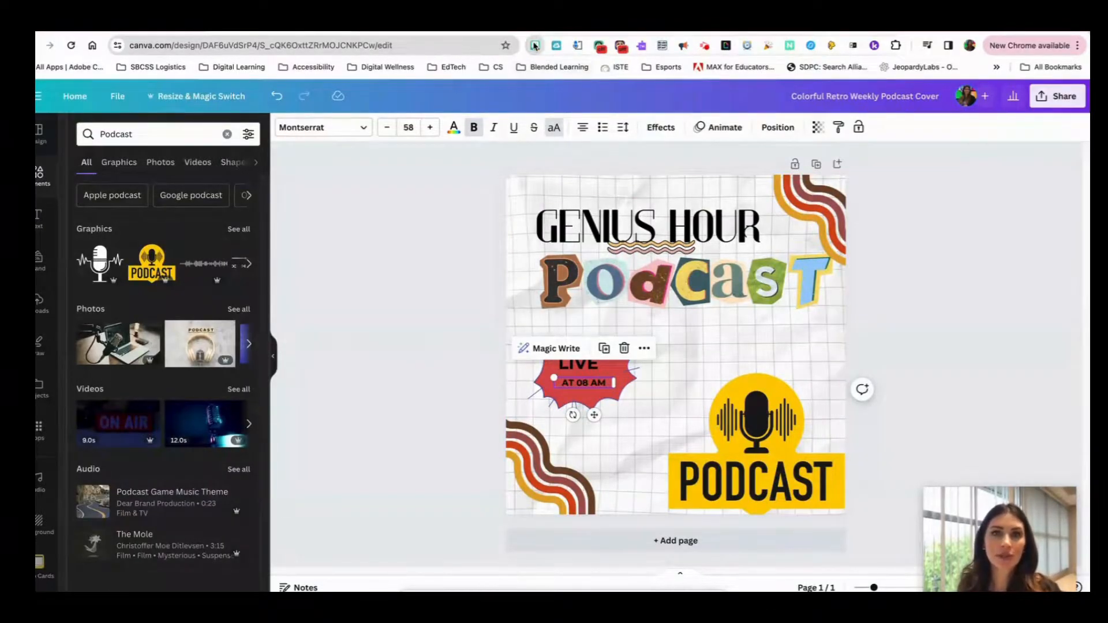
# Copy the recent Bitmoji with raised arms over an orange circle from the Bitmoji extension and paste it into the cover
pyautogui.click(535, 45)
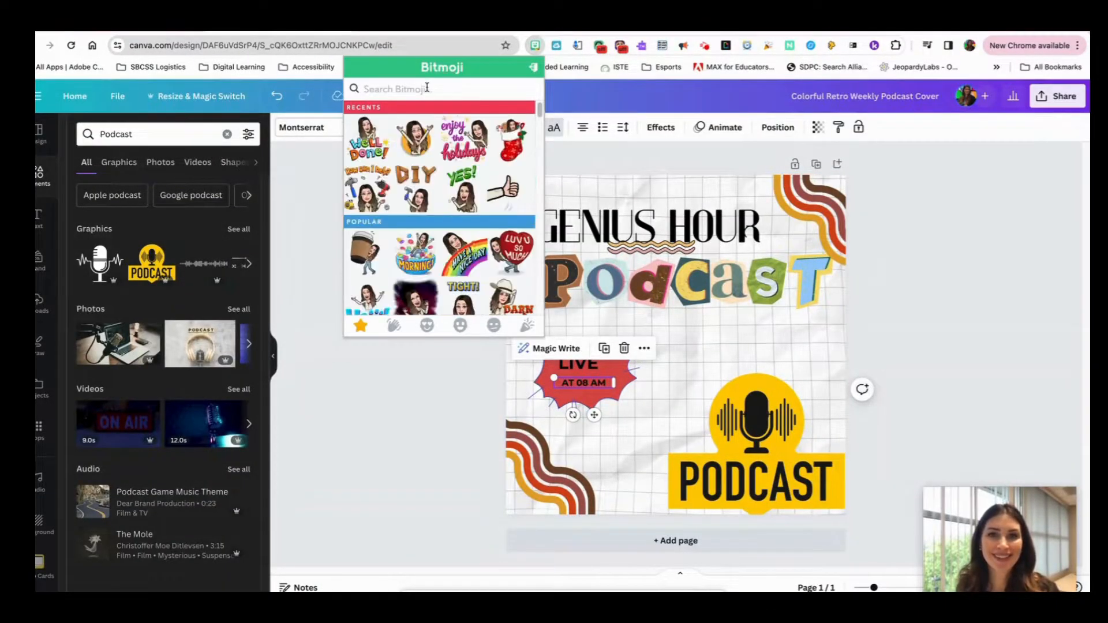
pyautogui.rightClick(415, 134)
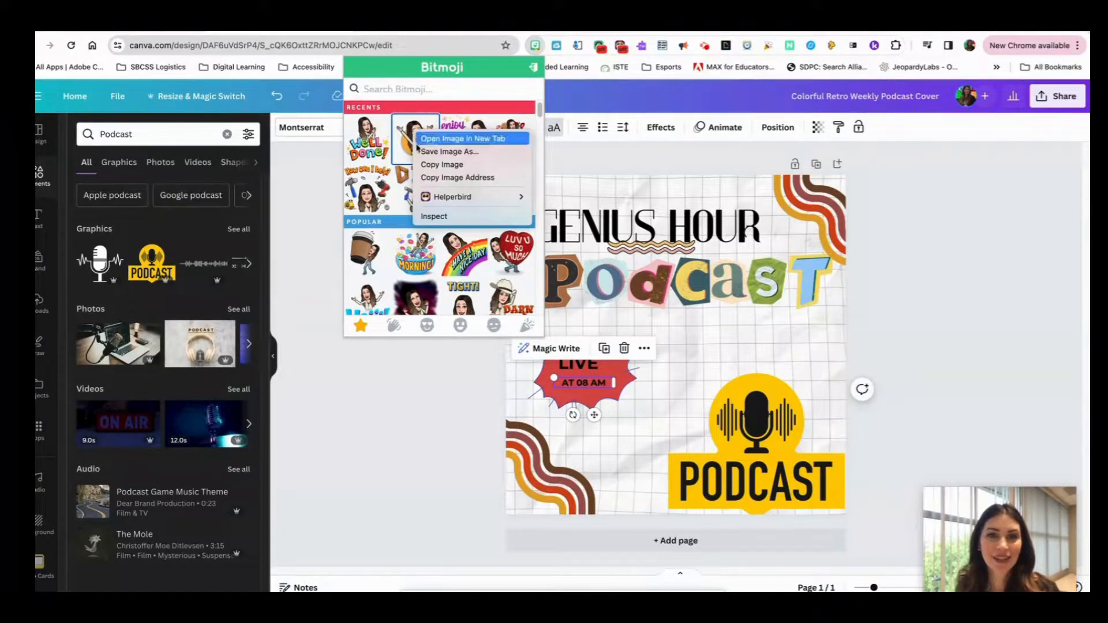
pyautogui.click(443, 165)
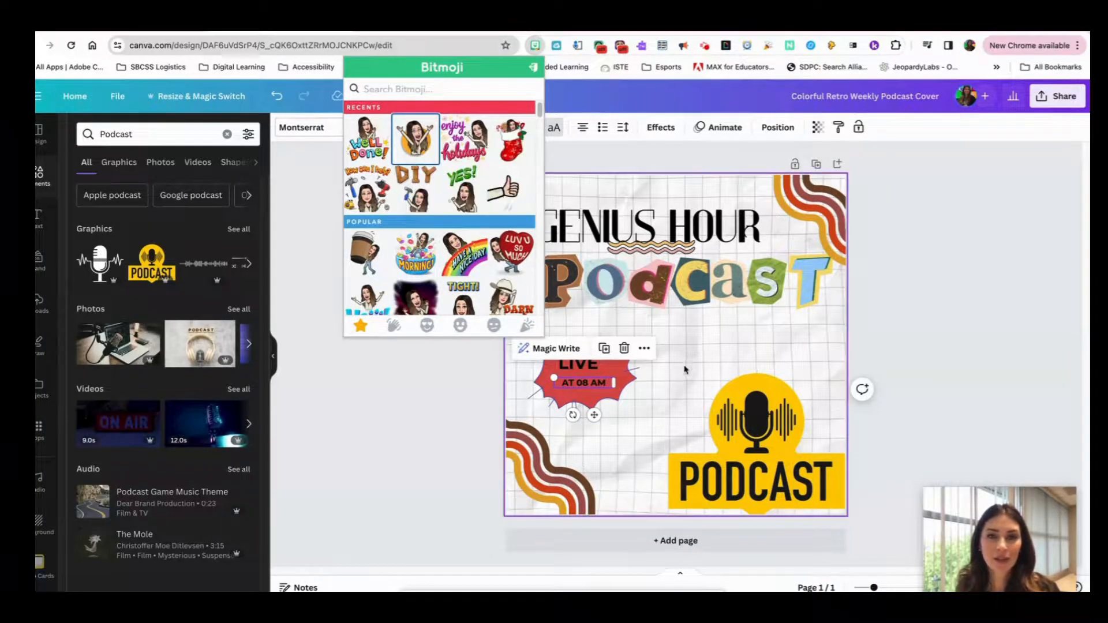
pyautogui.click(668, 341)
pyautogui.rightClick(650, 333)
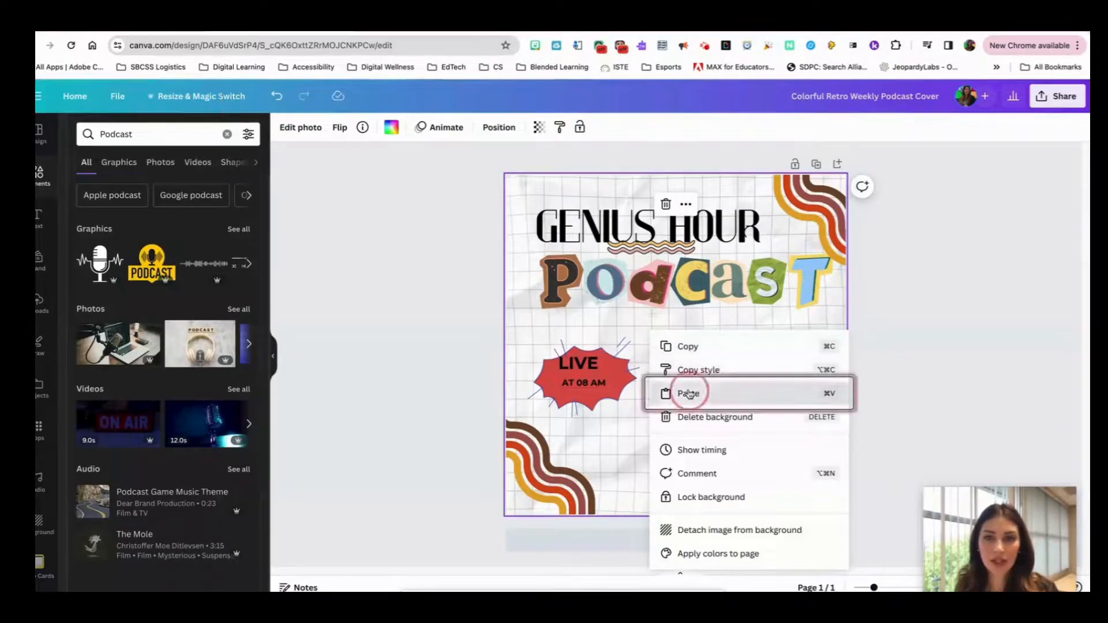
pyautogui.click(687, 391)
# Arrange the Bitmoji beside the PODCAST graphic, with the red LIVE AT 08 AM burst placed just above the lower-left striped wave
pyautogui.moveTo(654, 331); pyautogui.dragTo(608, 404)
pyautogui.moveTo(590, 383); pyautogui.dragTo(570, 433)
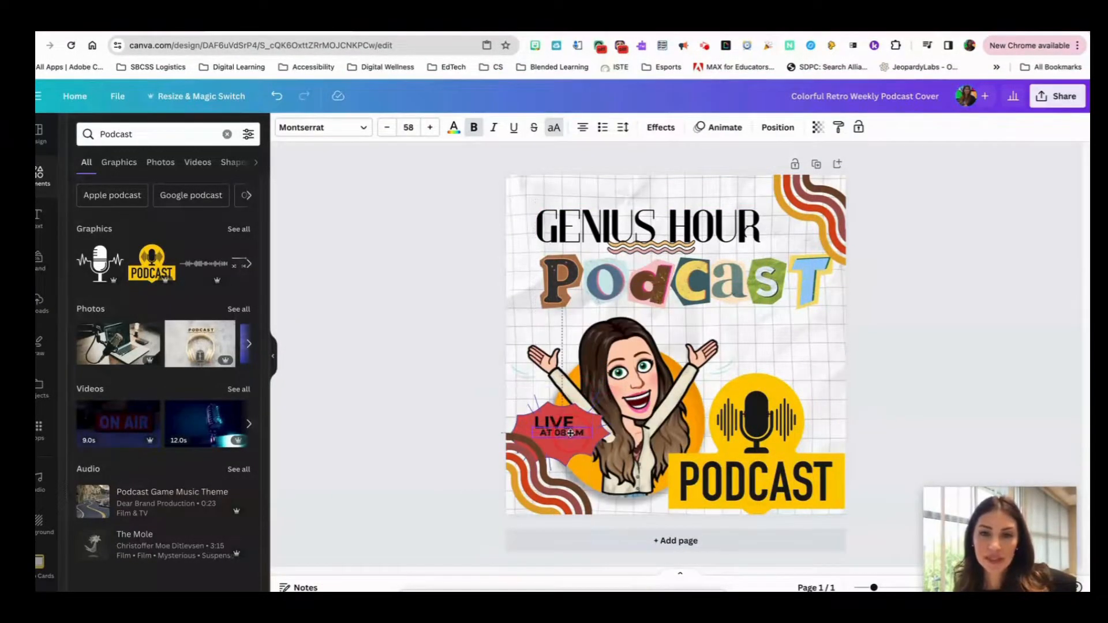
pyautogui.moveTo(559, 485); pyautogui.dragTo(559, 475)
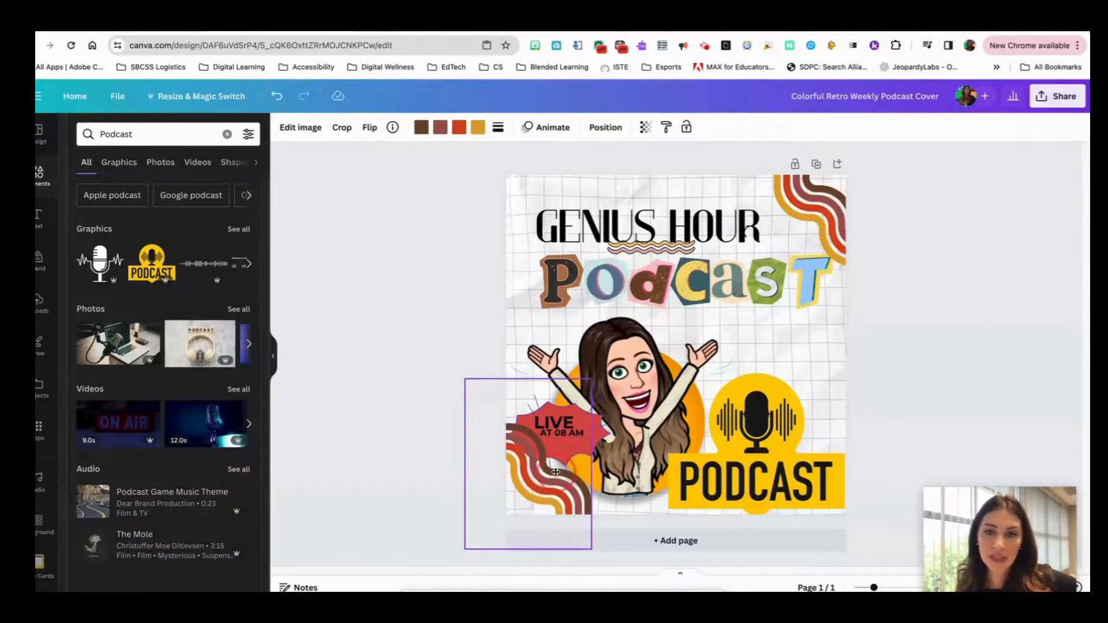
pyautogui.click(570, 436)
pyautogui.moveTo(570, 436); pyautogui.dragTo(567, 446)
pyautogui.click(564, 430)
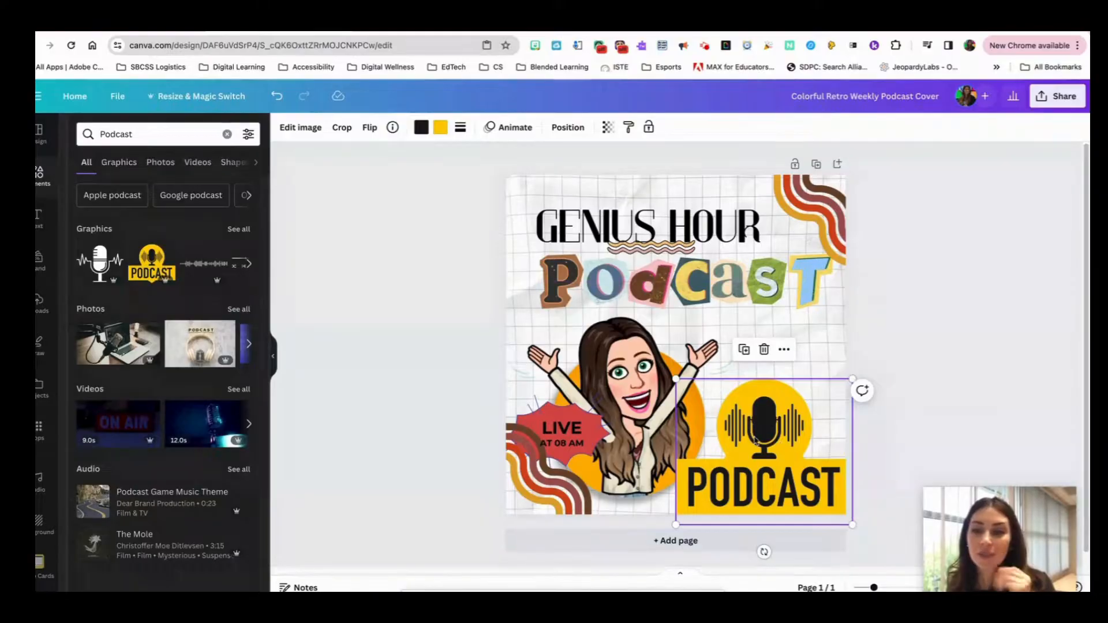
# Recolor the yellow of the PODCAST graphic to light blue and shift the Bitmoji toward the cover's center
pyautogui.click(441, 127)
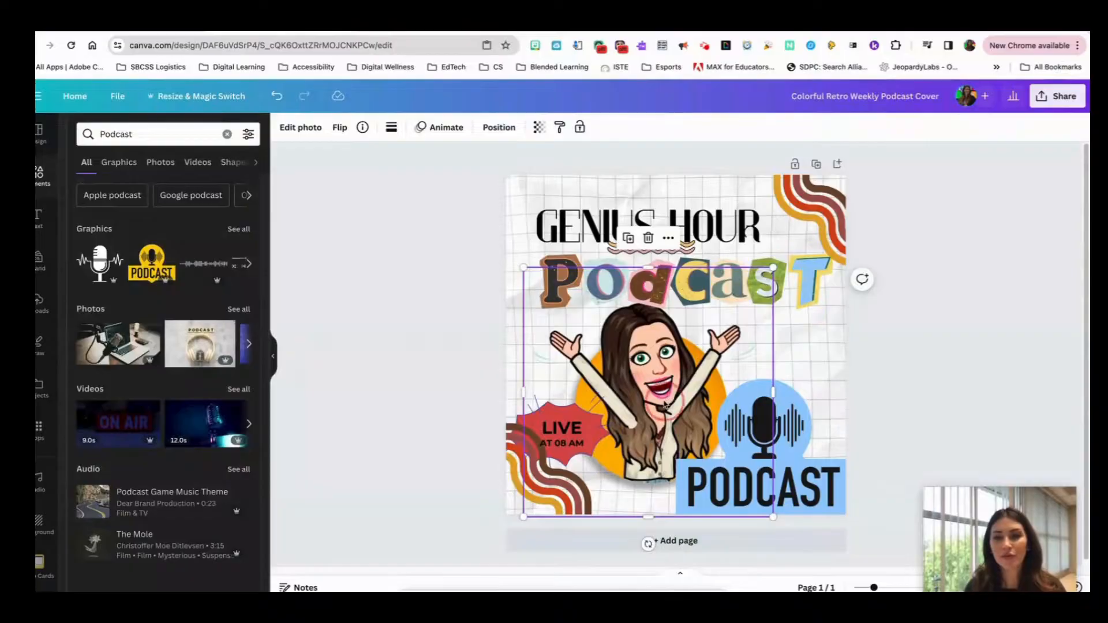
pyautogui.moveTo(666, 401); pyautogui.dragTo(674, 404)
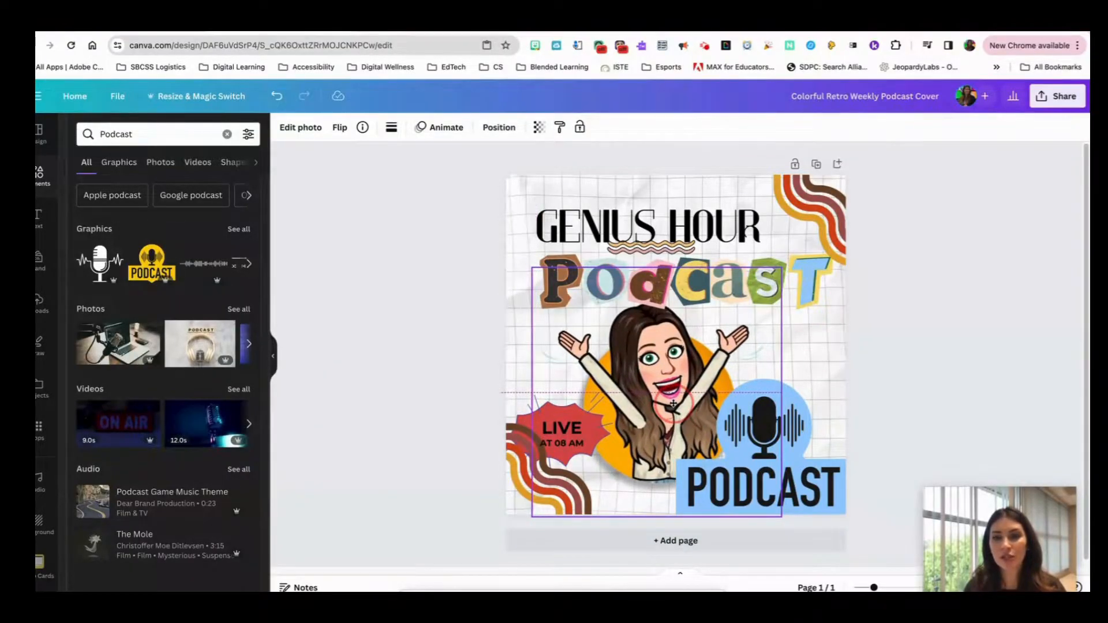
pyautogui.click(937, 417)
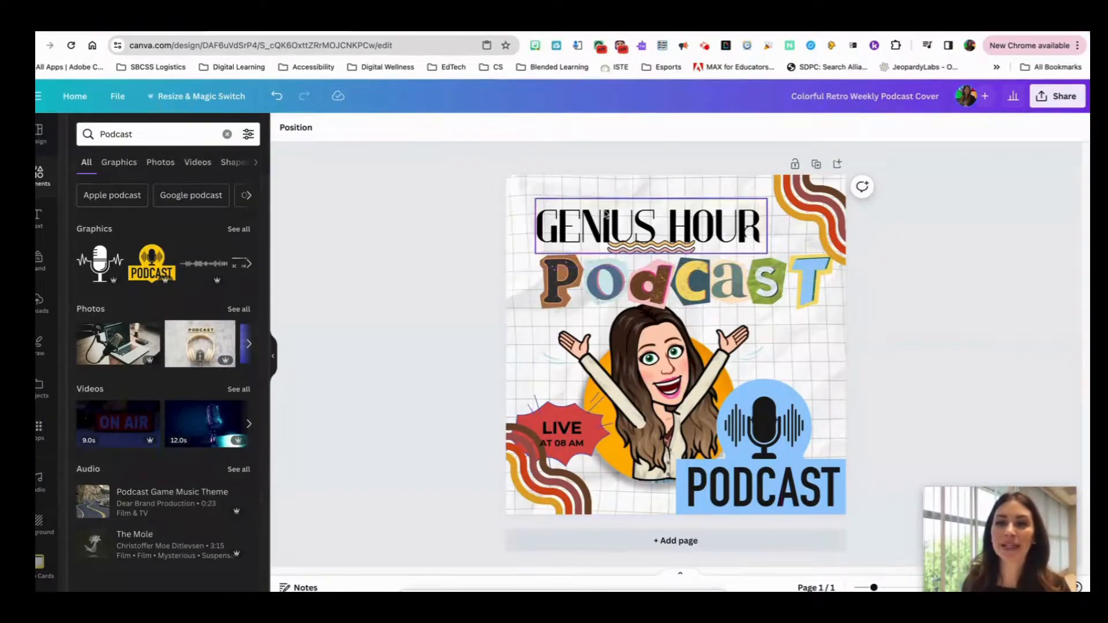
# Choose to present and record the design, and enter the recording studio
pyautogui.click(1060, 107)
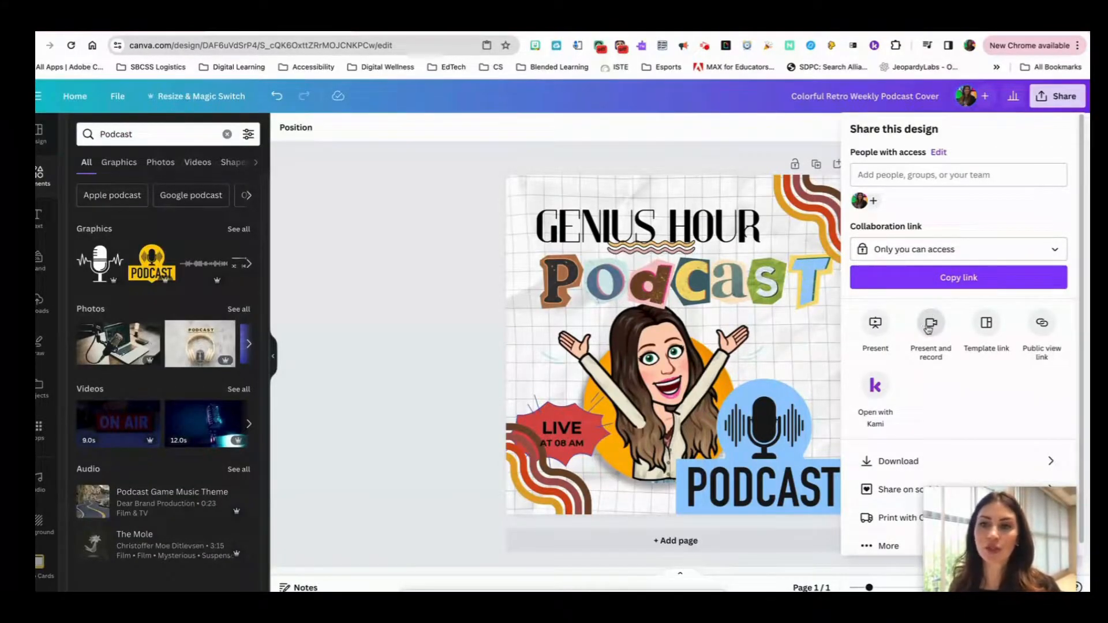
pyautogui.click(929, 327)
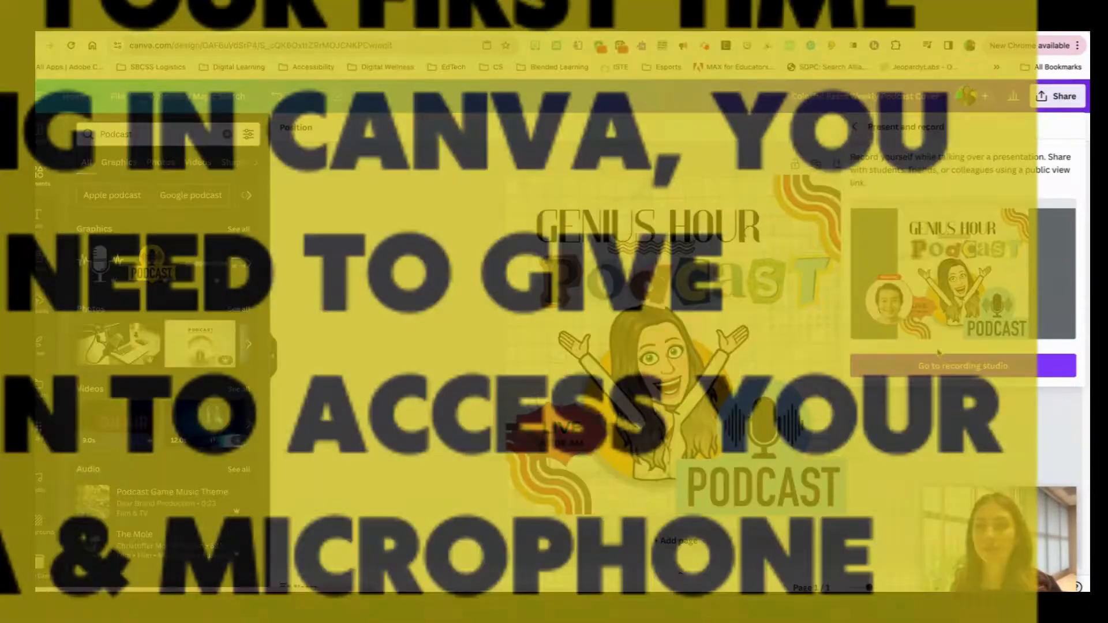
pyautogui.click(960, 369)
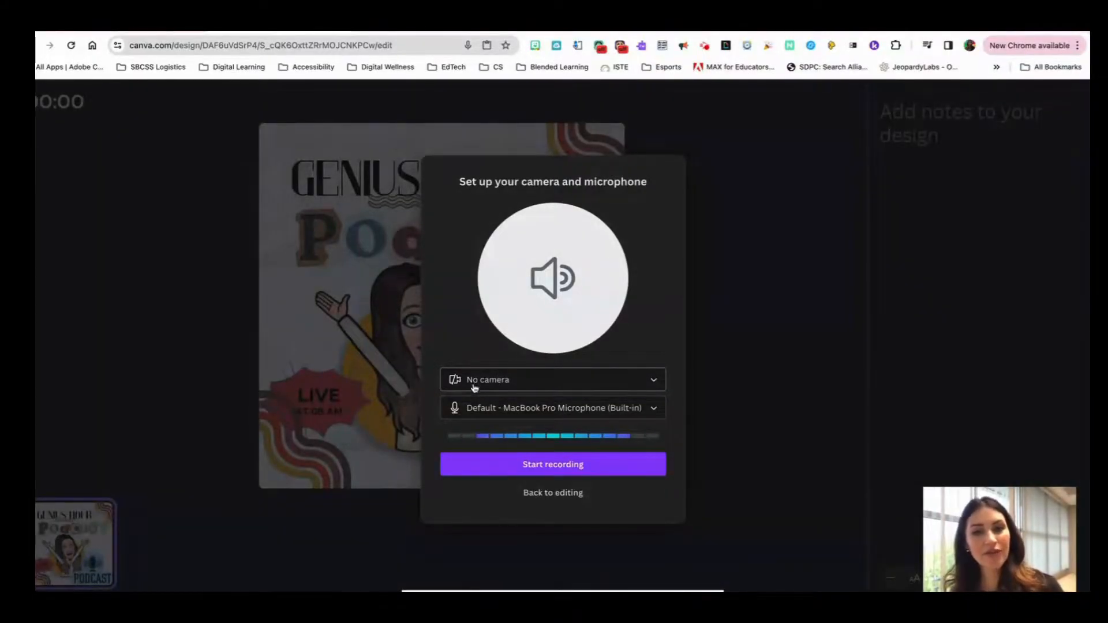
# Review the camera and microphone choices, keeping No camera and Default - MacBook Pro Microphone (Built-in) selected for the recording
pyautogui.click(487, 382)
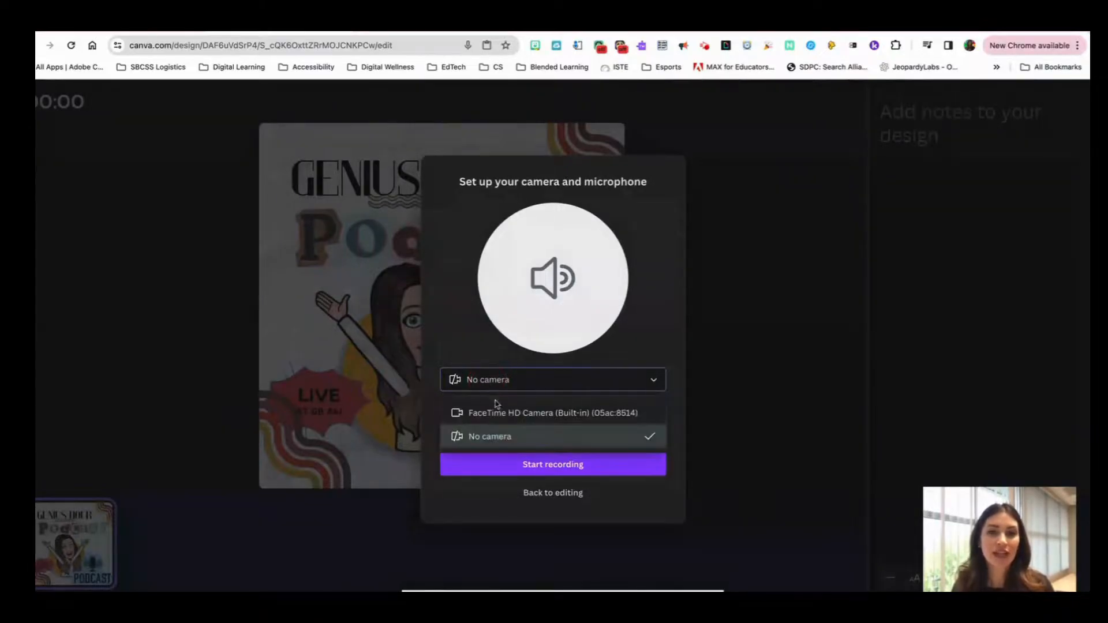
pyautogui.click(494, 436)
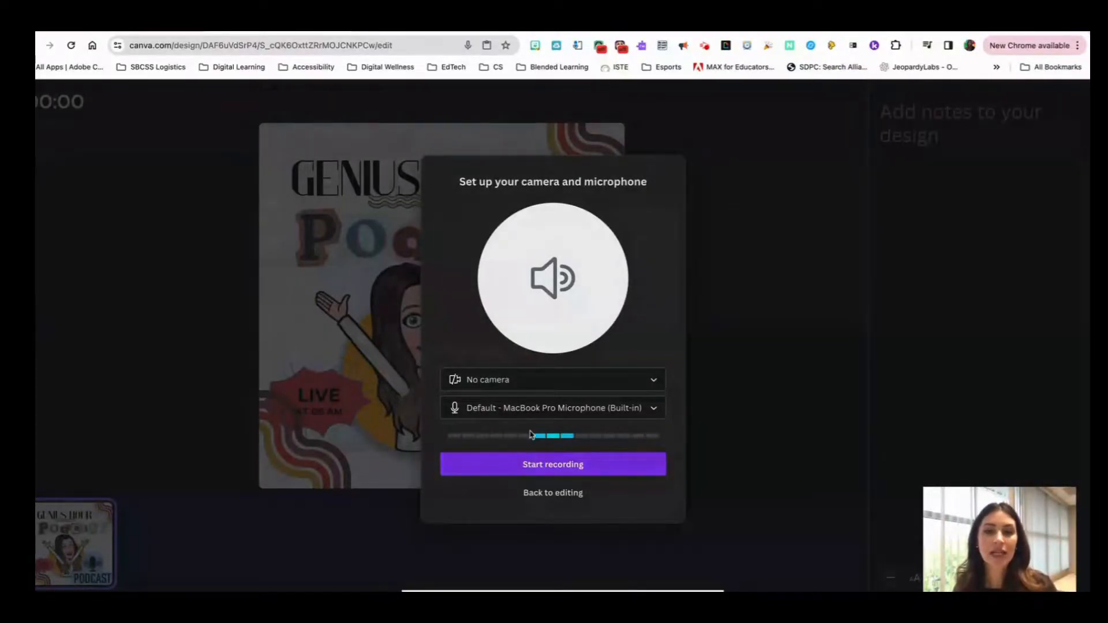
pyautogui.click(532, 411)
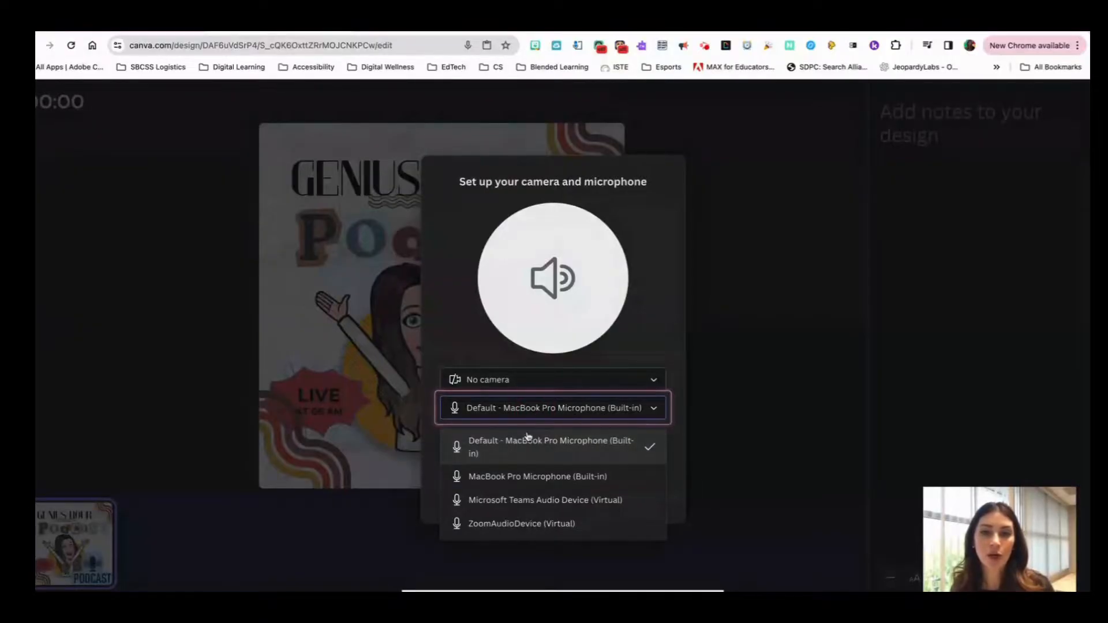
pyautogui.click(669, 306)
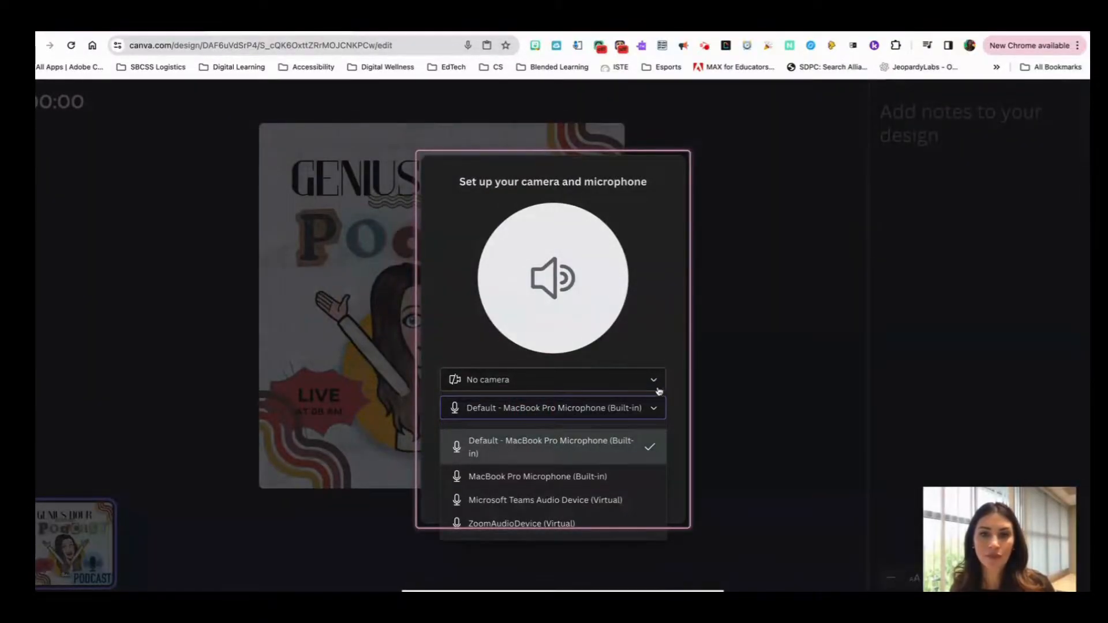
pyautogui.click(515, 453)
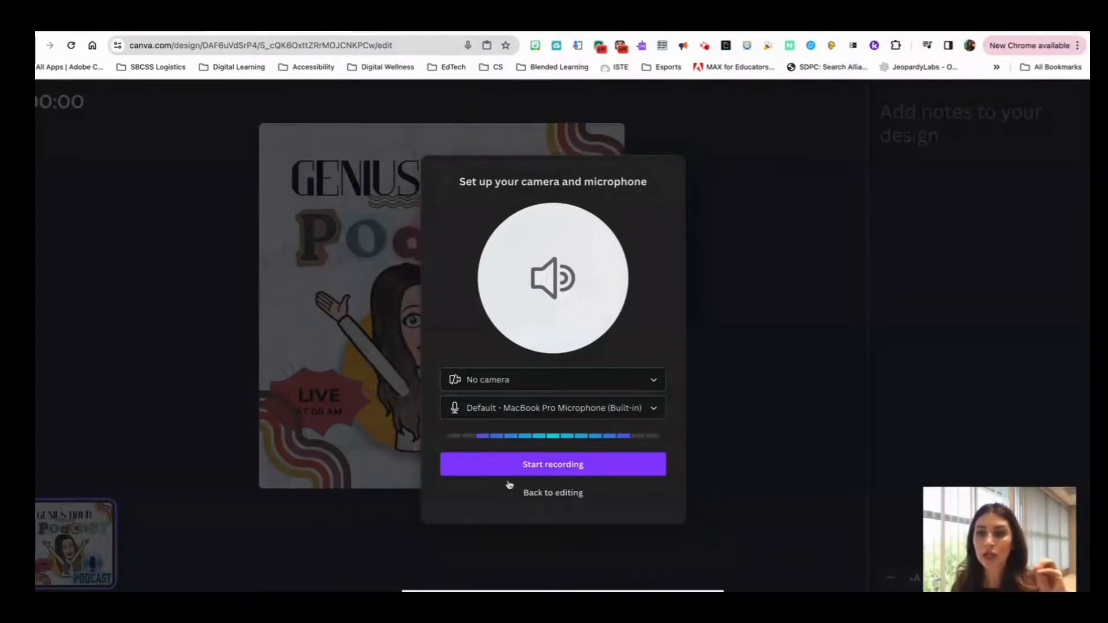
pyautogui.click(658, 412)
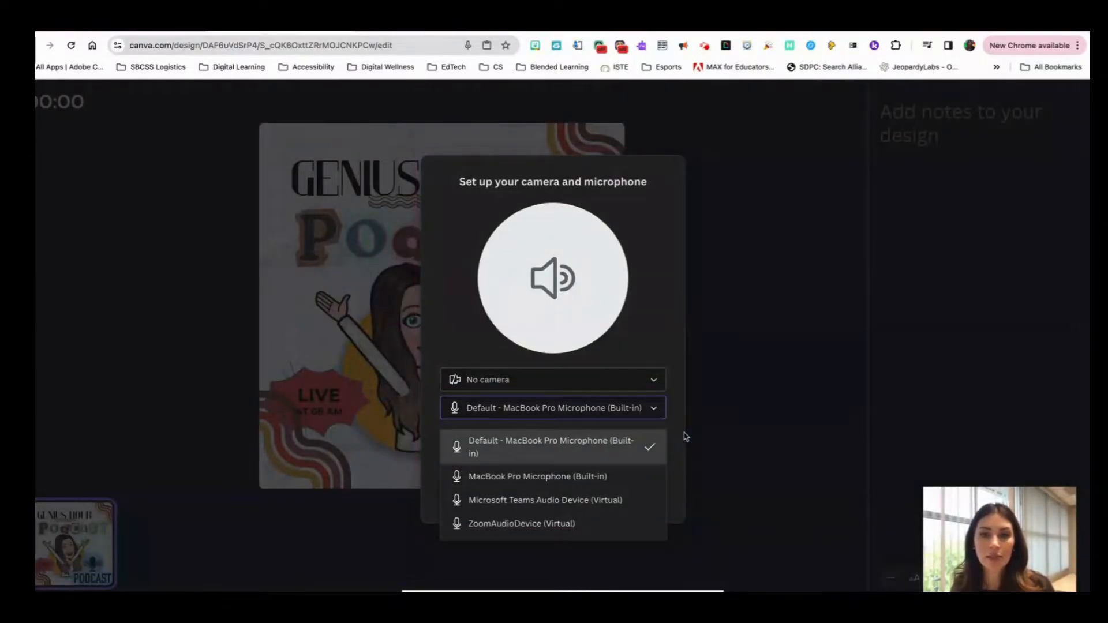
pyautogui.click(680, 495)
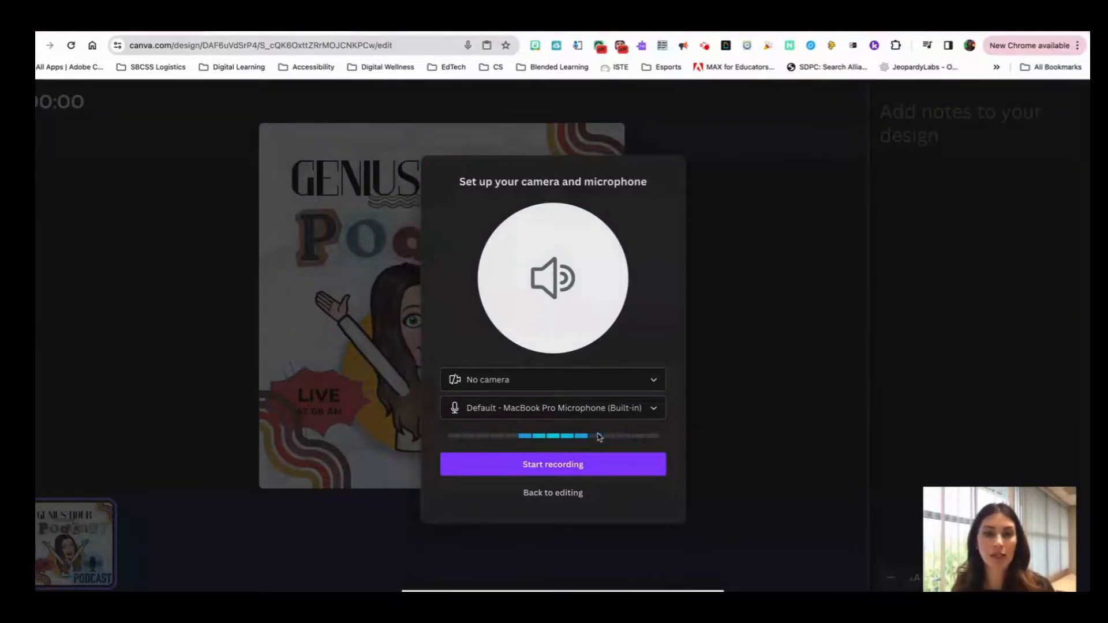
# Record about 12 seconds of audio over the podcast cover and end the recording
pyautogui.click(547, 472)
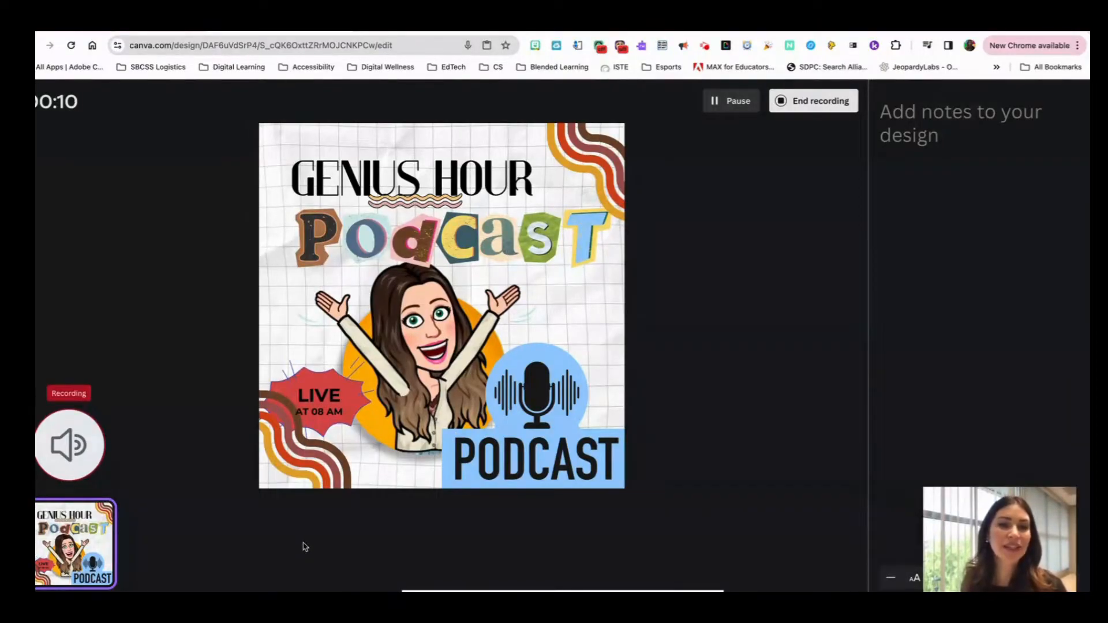
pyautogui.click(818, 109)
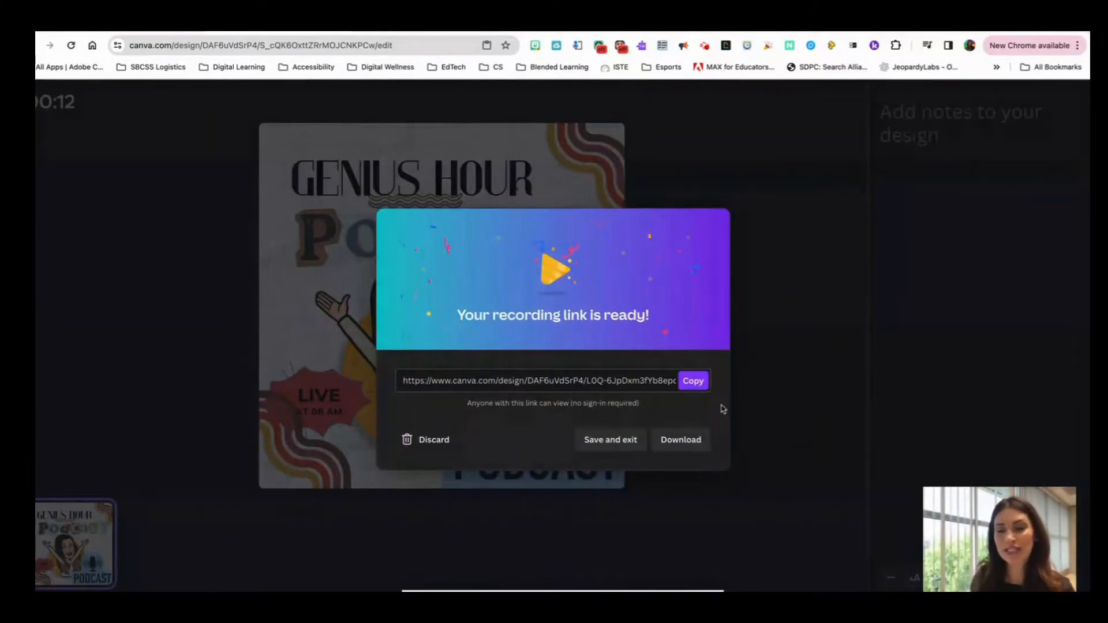
# Copy the recording's link and open it in a new browser tab
pyautogui.click(697, 381)
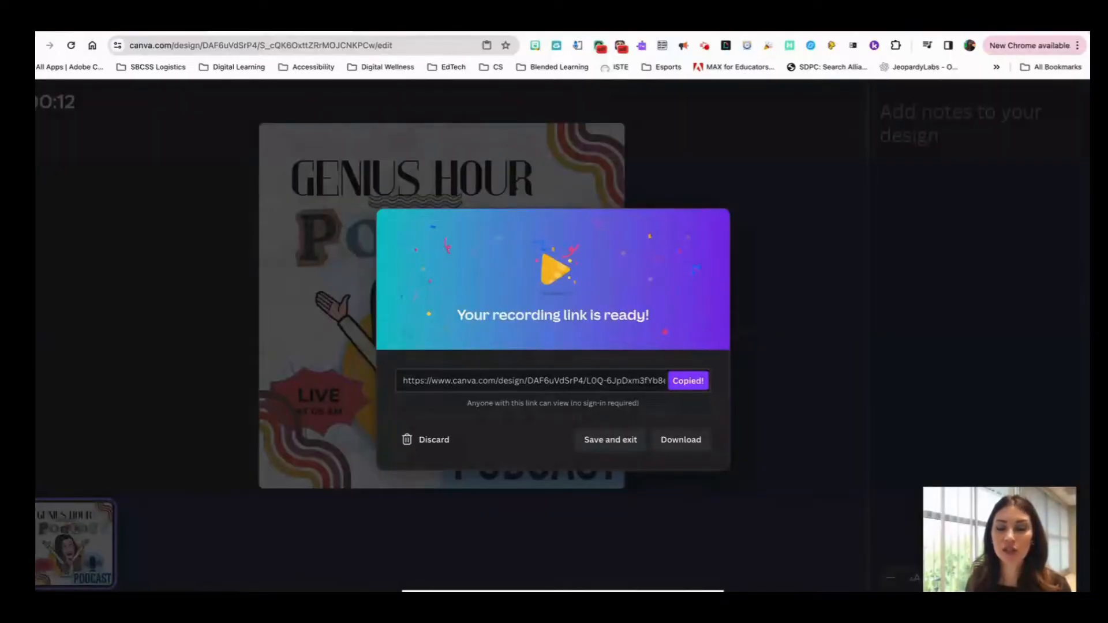
pyautogui.press('super+t')
pyautogui.rightClick(257, 48)
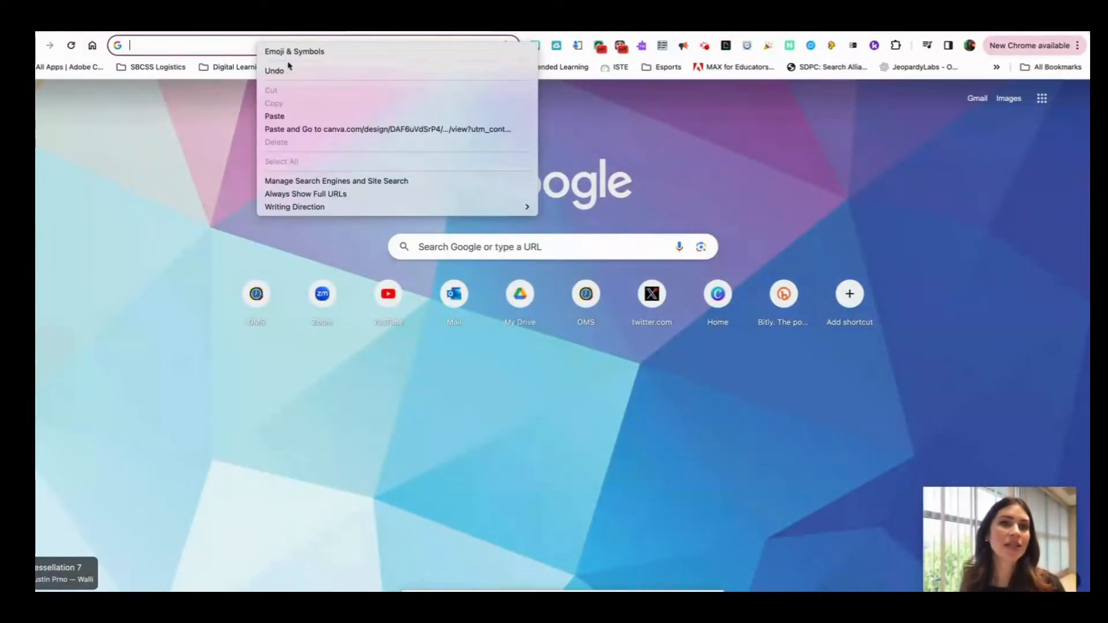
pyautogui.click(304, 129)
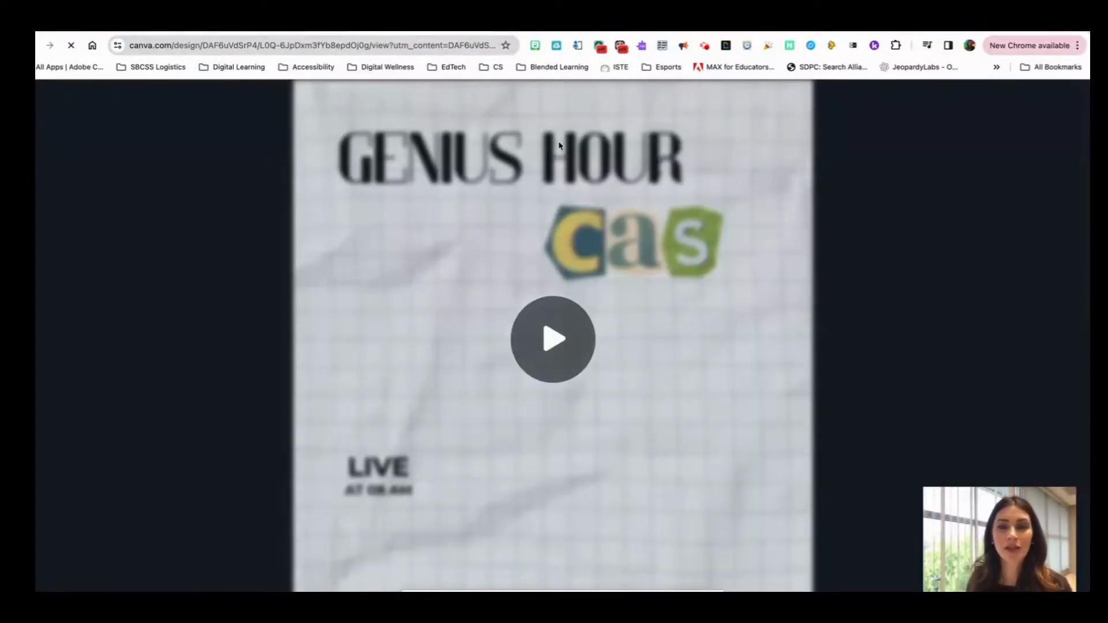